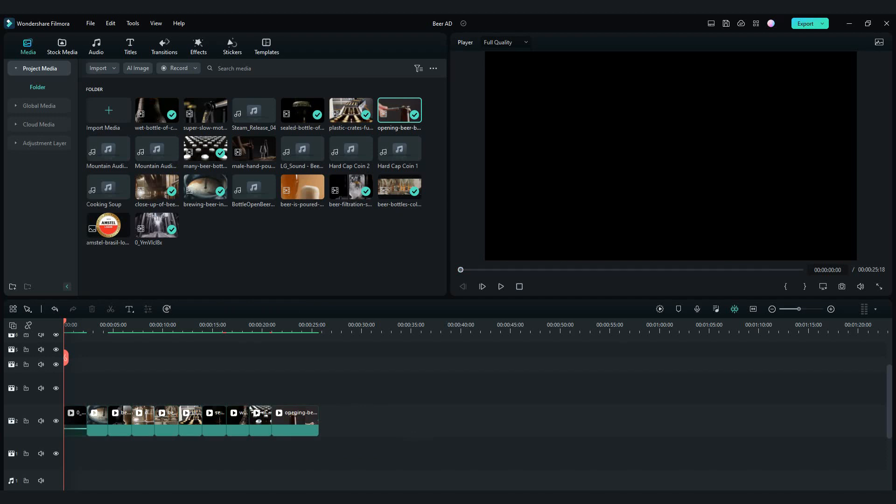
- Append the beer-is-poured clip after the bottle-opening clip on video track 2, then render and play the preview
{"action": "left_click_drag", "start_coordinate": [473, 422], "coordinate": [379, 429]}
{"action": "left_click", "coordinate": [659, 309]}
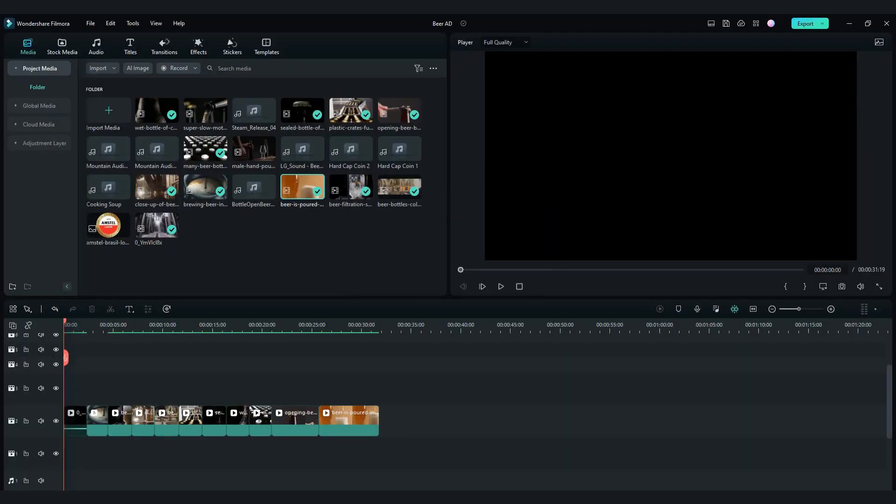
{"action": "key", "text": "space"}
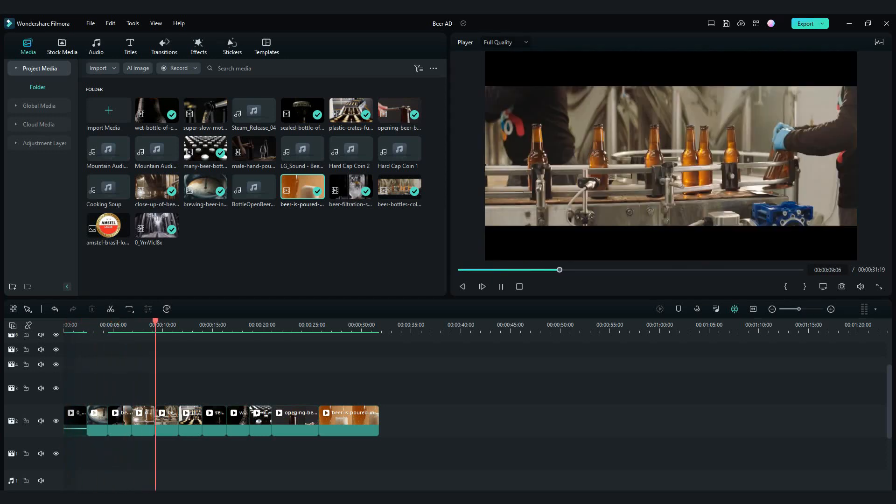
- Scale up and reposition the beer-bottles conveyor clip in the player to fill the frame, then check playback through the pouring shot
{"action": "double_click", "coordinate": [169, 418]}
{"action": "left_click", "coordinate": [671, 156]}
{"action": "left_click_drag", "start_coordinate": [485, 226], "coordinate": [442, 243]}
{"action": "left_click_drag", "start_coordinate": [858, 243], "coordinate": [893, 260]}
{"action": "left_click_drag", "start_coordinate": [671, 173], "coordinate": [719, 145]}
{"action": "left_click", "coordinate": [422, 287]}
{"action": "left_click_drag", "start_coordinate": [485, 232], "coordinate": [472, 237]}
{"action": "left_click_drag", "start_coordinate": [718, 145], "coordinate": [697, 156]}
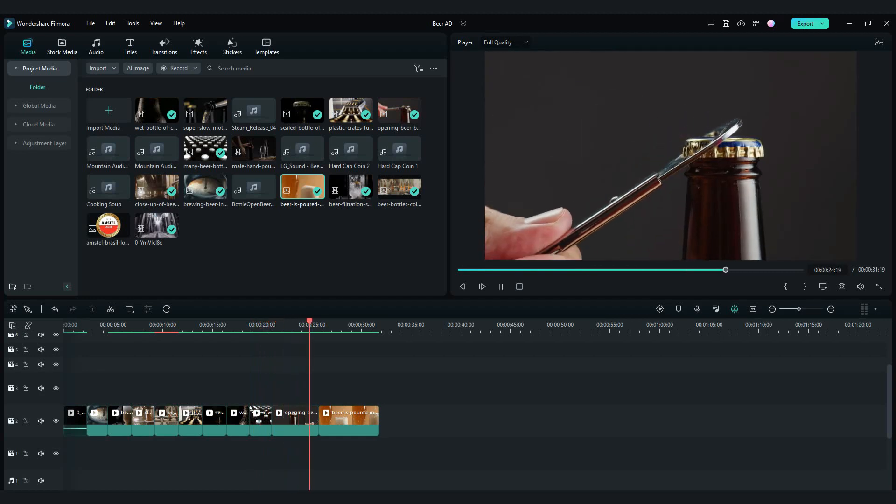
{"action": "key", "text": "space"}
{"action": "key", "text": "Return"}
- Add the Cinema 21:9 effect on video track 7 and stretch it over the whole edit, 00:00:31:19 long
{"action": "left_click", "coordinate": [199, 47]}
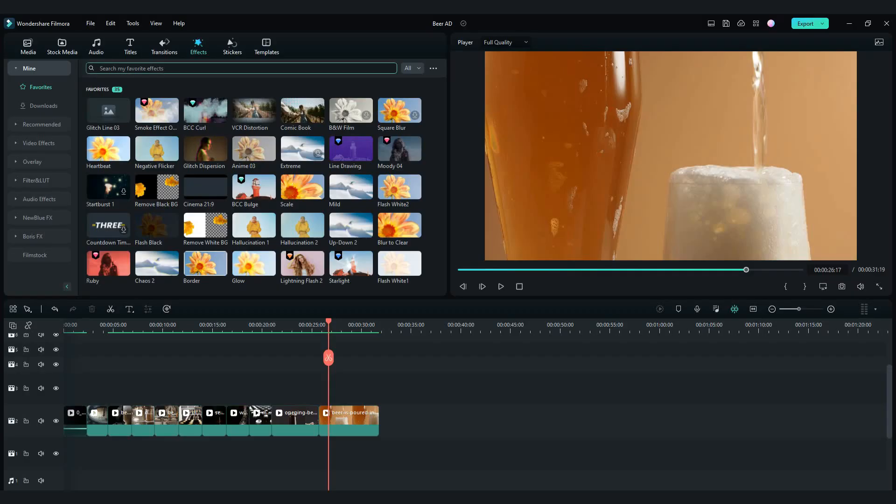
{"action": "left_click_drag", "start_coordinate": [89, 387], "coordinate": [379, 389]}
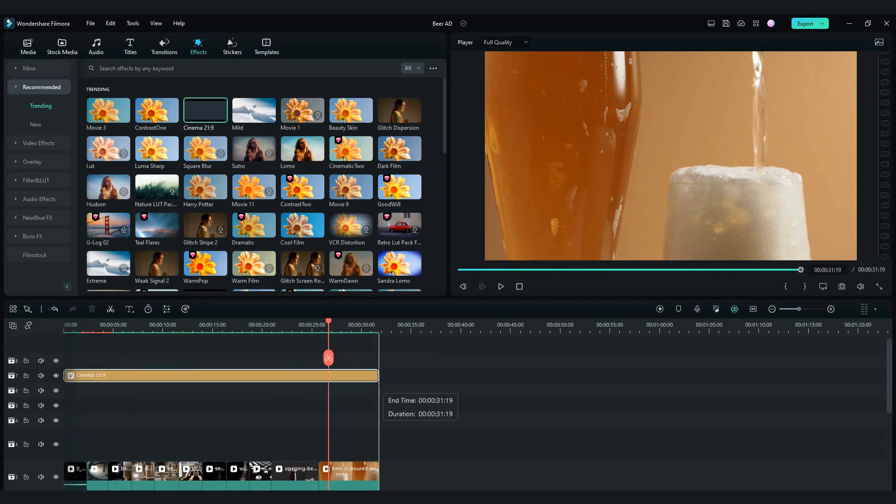
{"action": "left_click", "coordinate": [64, 325]}
- Apply the Warp Zoom 6 transition at the cut between the first clip and the brewing clip and preview it
{"action": "left_click", "coordinate": [164, 47]}
{"action": "key", "text": "space"}
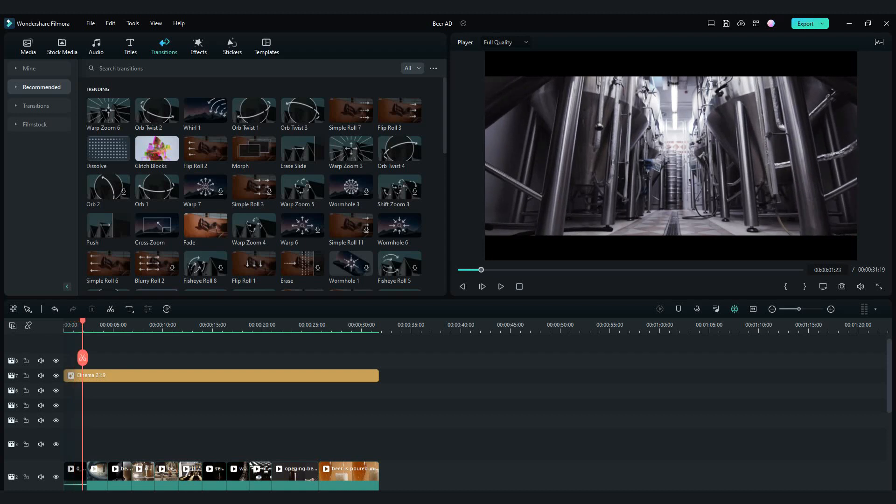
{"action": "left_click_drag", "start_coordinate": [109, 112], "coordinate": [87, 482]}
{"action": "left_click", "coordinate": [76, 447]}
{"action": "key", "text": "space"}
{"action": "key", "text": "space"}
- Add the Steam_Release_04 sound to audio track 1, shortened to one clip's length and aligned under the beer-filtration clip
{"action": "scroll", "coordinate": [221, 421], "scroll_direction": "down", "scroll_amount": 3}
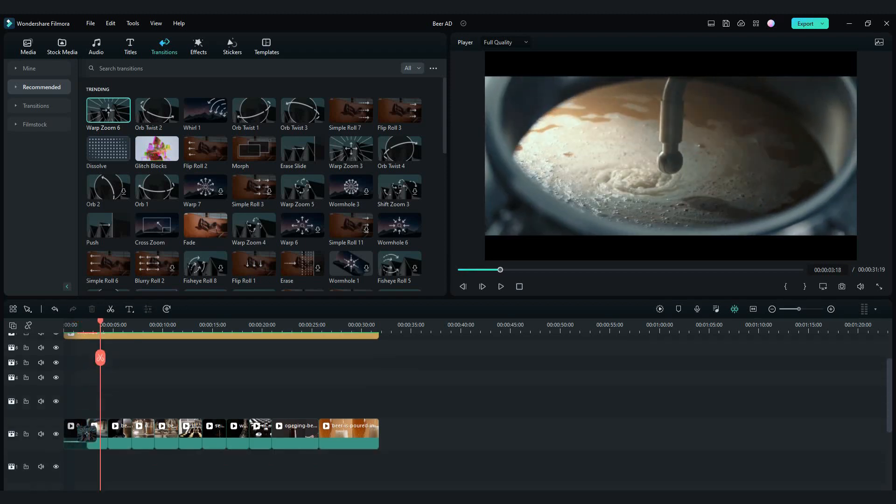
{"action": "left_click", "coordinate": [28, 46]}
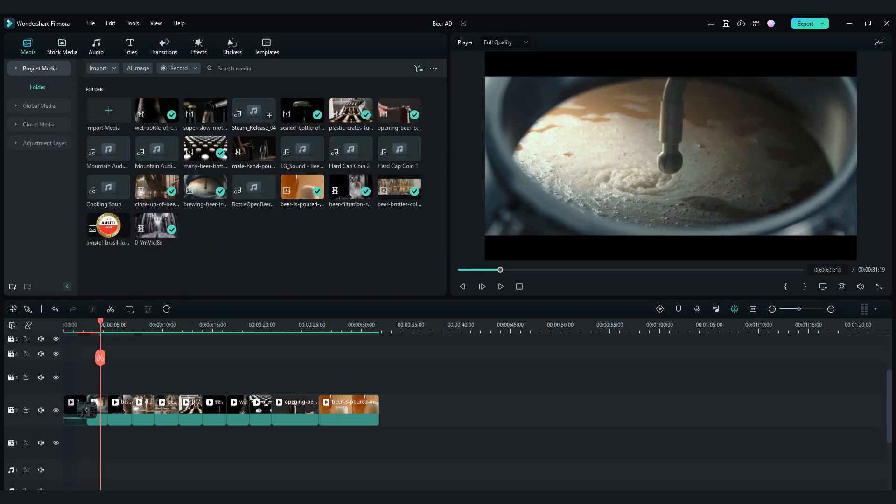
{"action": "left_click_drag", "start_coordinate": [109, 471], "coordinate": [107, 471]}
{"action": "left_click", "coordinate": [86, 326]}
{"action": "key", "text": "space"}
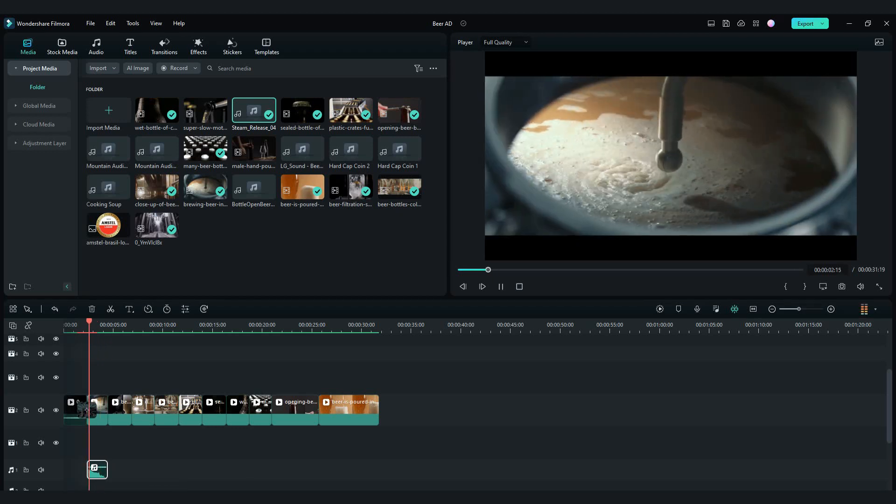
{"action": "key", "text": "space"}
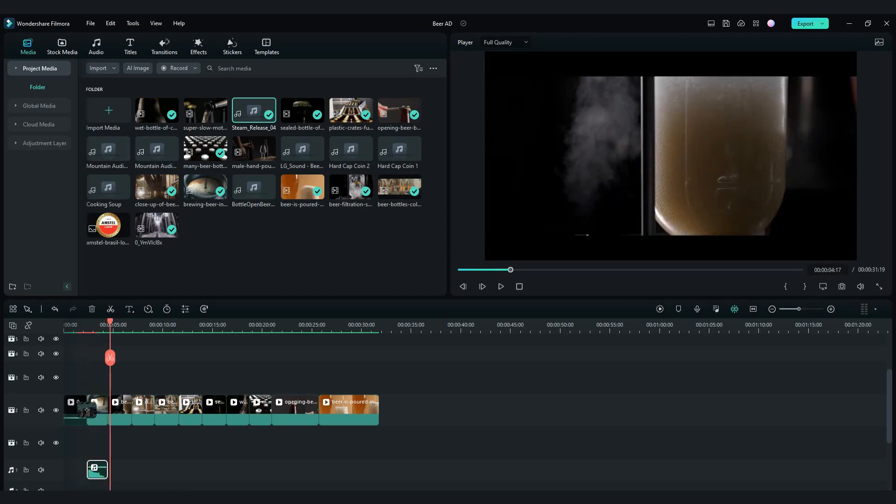
{"action": "key", "text": "space"}
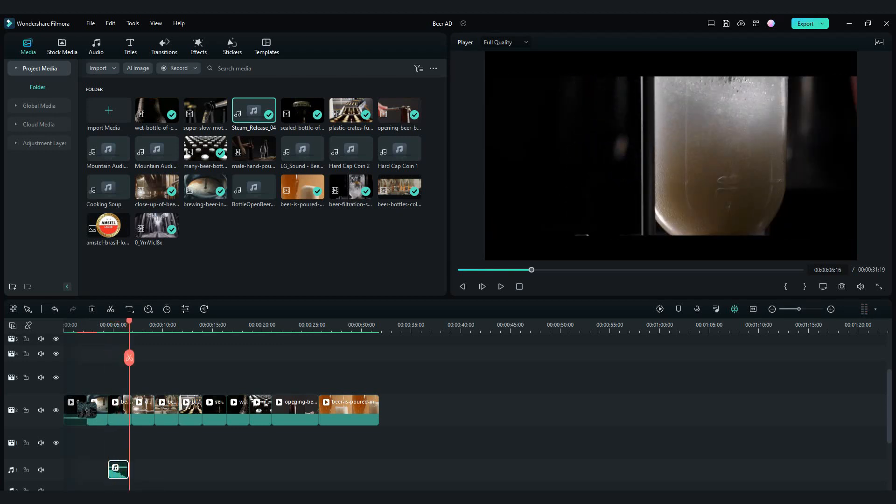
- Add the Cooking Soup sound on audio track 1 beneath the brewing clip, trimmed to that clip's length, and play it back
{"action": "left_click_drag", "start_coordinate": [109, 189], "coordinate": [113, 468]}
{"action": "left_click_drag", "start_coordinate": [340, 464], "coordinate": [107, 464]}
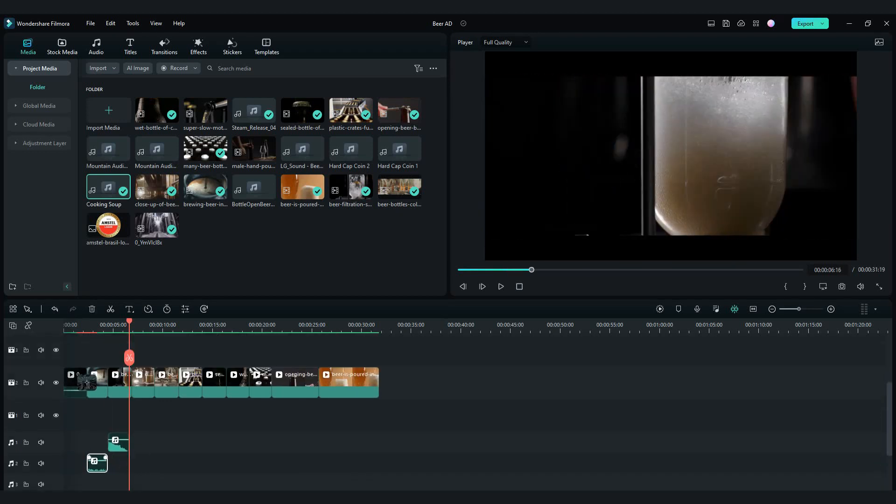
{"action": "left_click", "coordinate": [67, 443]}
{"action": "key", "text": "space"}
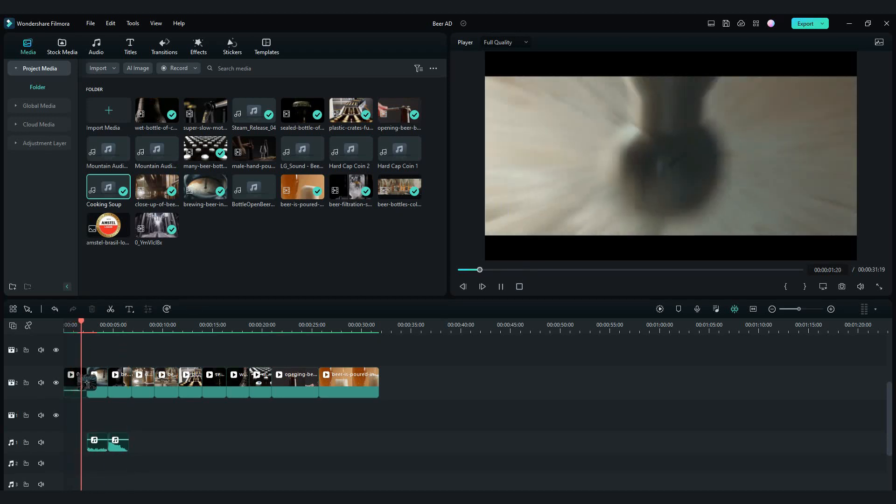
{"action": "key", "text": "space"}
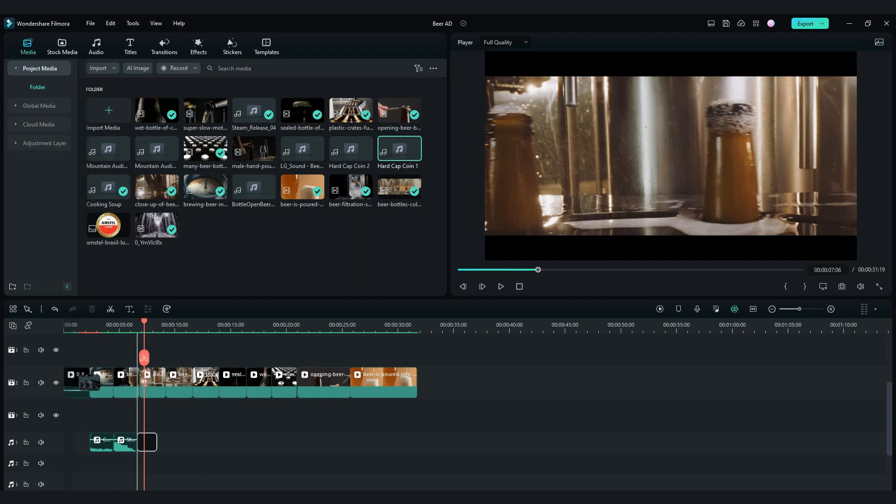
- Shorten the Hard Cap Coin 1 sound placed after the steam sound on audio track 1 and preview it
{"action": "left_click_drag", "start_coordinate": [156, 443], "coordinate": [149, 443]}
{"action": "left_click_drag", "start_coordinate": [145, 322], "coordinate": [132, 322]}
{"action": "key", "text": "space"}
{"action": "key", "text": "space"}
{"action": "key", "text": "space"}
{"action": "key", "text": "space"}
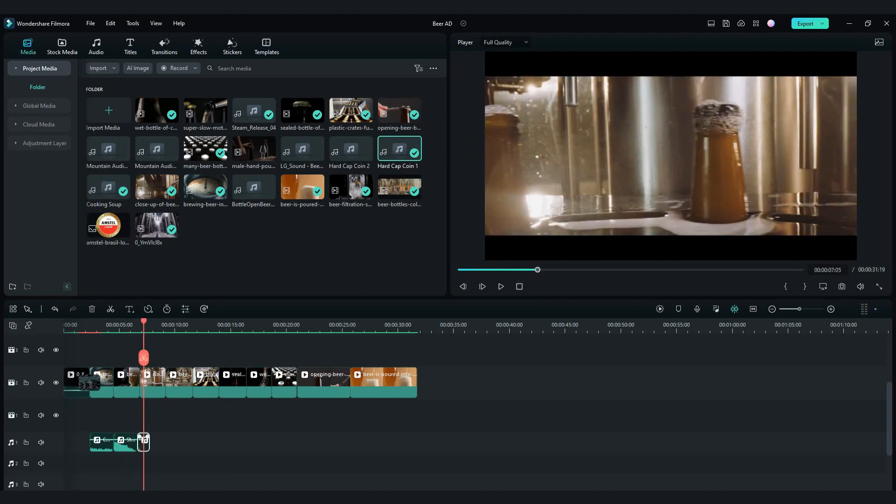
- Shift the Hard Cap Coin 1 sound to start with the close-up beer bottle clip and check its timing
{"action": "scroll", "coordinate": [145, 443], "scroll_direction": "up", "scroll_amount": 3}
{"action": "left_click_drag", "start_coordinate": [179, 443], "coordinate": [184, 444]}
{"action": "left_click_drag", "start_coordinate": [173, 321], "coordinate": [167, 321]}
{"action": "key", "text": "space"}
{"action": "key", "text": "space"}
{"action": "key", "text": "space"}
{"action": "key", "text": "space"}
- Position the Hard Cap Coin 2 sound on audio track 2 near the end of the close-up clip, trim it, and play it
{"action": "left_click_drag", "start_coordinate": [230, 321], "coordinate": [209, 322]}
{"action": "left_click_drag", "start_coordinate": [198, 464], "coordinate": [219, 465]}
{"action": "left_click", "coordinate": [186, 467]}
{"action": "key", "text": "space"}
{"action": "key", "text": "space"}
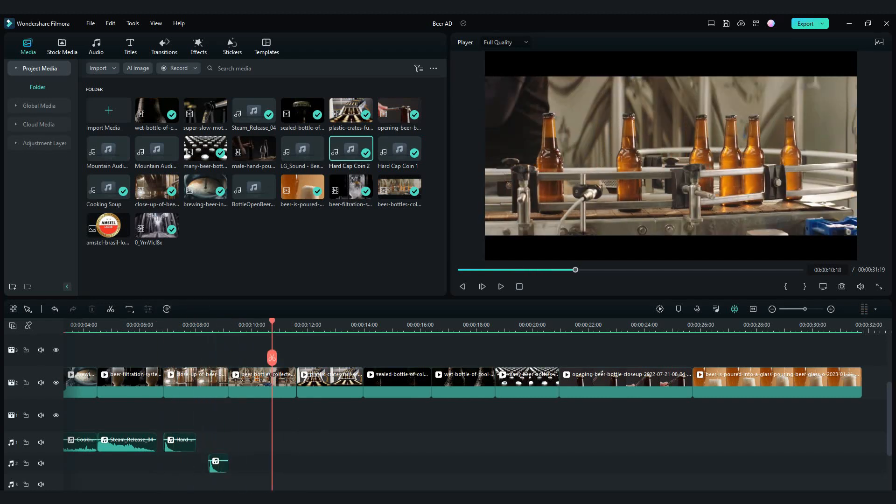
{"action": "left_click", "coordinate": [226, 327]}
{"action": "key", "text": "space"}
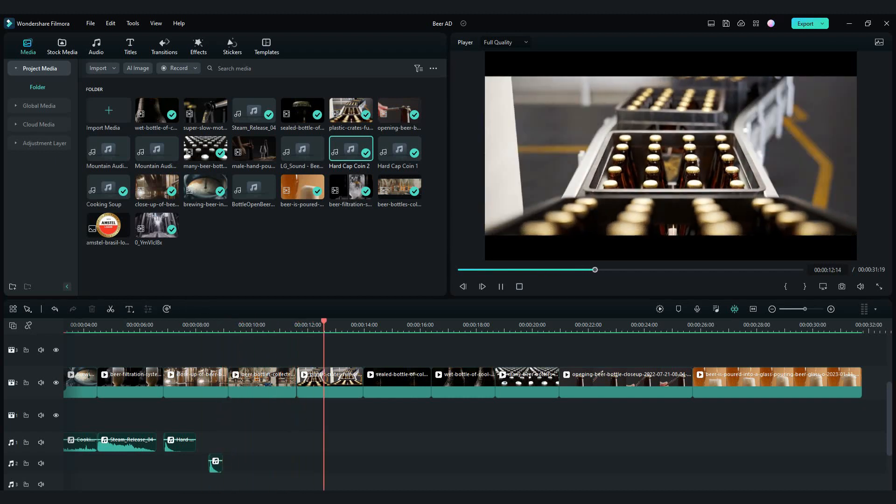
- Place the BottleOpenBeer sound on audio track 1 at 00:00:22:02 under the bottle-opening clip and preview it
{"action": "scroll", "coordinate": [320, 401], "scroll_direction": "up", "scroll_amount": 1}
{"action": "scroll", "coordinate": [320, 402], "scroll_direction": "down", "scroll_amount": 1}
{"action": "scroll", "coordinate": [364, 406], "scroll_direction": "down", "scroll_amount": 1}
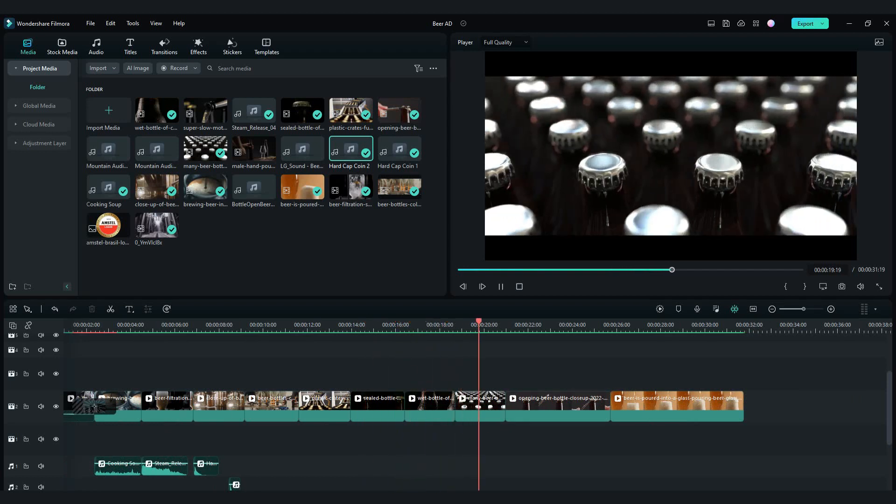
{"action": "key", "text": "space"}
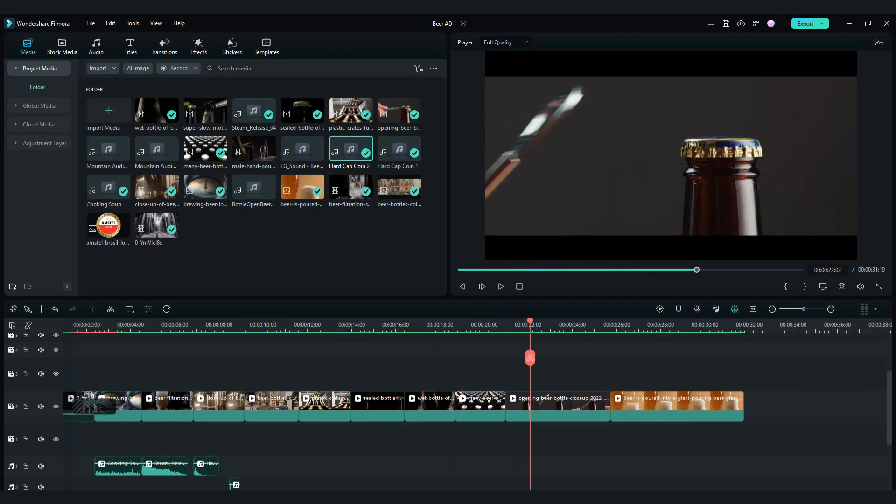
{"action": "left_click_drag", "start_coordinate": [536, 466], "coordinate": [536, 466]}
{"action": "key", "text": "space"}
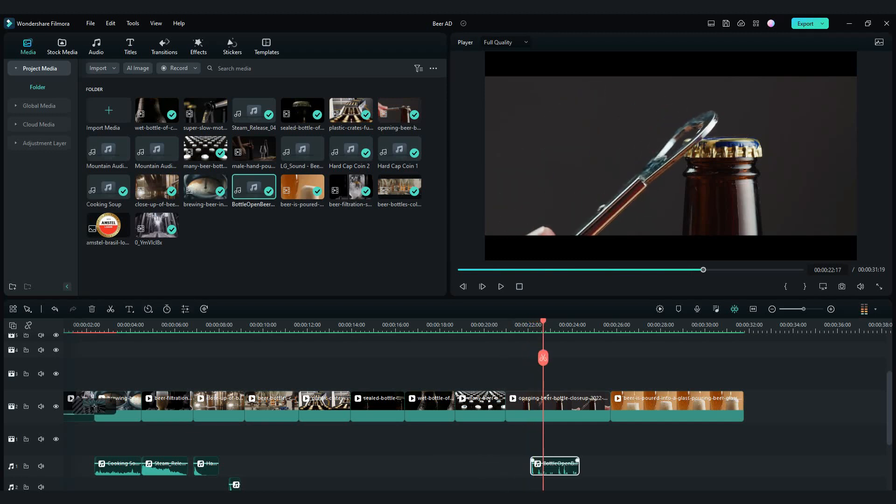
- Move the BottleOpenBeer sound later, toward the end of the bottle-opening clip, and play it against the picture
{"action": "left_click_drag", "start_coordinate": [593, 465], "coordinate": [630, 465]}
{"action": "key", "text": "space"}
{"action": "key", "text": "space"}
{"action": "left_click", "coordinate": [597, 439]}
{"action": "key", "text": "space"}
{"action": "key", "text": "space"}
- Shift the beer-is-poured clip later and extend the end of the bottle-opening clip to about 00:00:28:00
{"action": "left_click_drag", "start_coordinate": [654, 406], "coordinate": [708, 406]}
{"action": "left_click_drag", "start_coordinate": [610, 406], "coordinate": [660, 406]}
{"action": "key", "text": "space"}
- Shift the BottleOpenBeer sound to finish with the extended bottle-opening clip and replay the cap opening
{"action": "left_click_drag", "start_coordinate": [622, 466], "coordinate": [636, 466]}
{"action": "left_click", "coordinate": [598, 326]}
{"action": "key", "text": "space"}
{"action": "left_click", "coordinate": [598, 325]}
{"action": "key", "text": "space"}
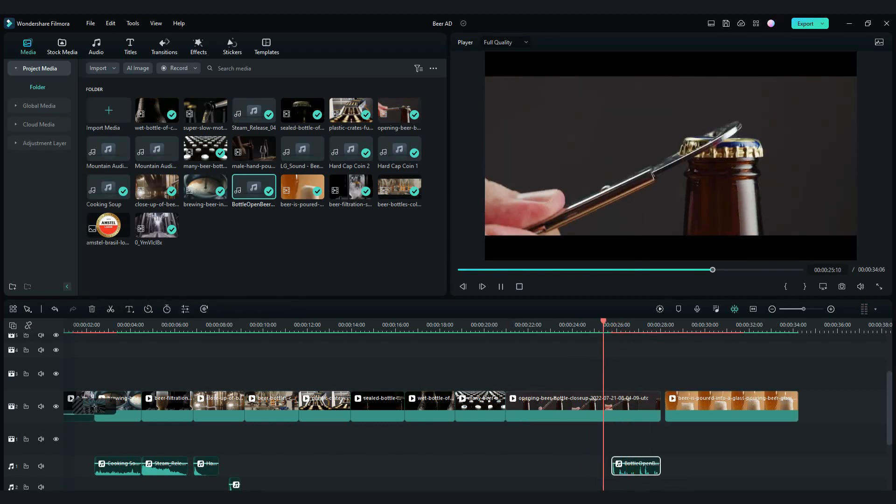
{"action": "key", "text": "space"}
- Set the bottle-opening clip's uniform speed to 2.00 and move its sound earlier to match the shortened clip
{"action": "double_click", "coordinate": [584, 406]}
{"action": "left_click", "coordinate": [89, 43]}
{"action": "left_click_drag", "start_coordinate": [108, 88], "coordinate": [204, 89]}
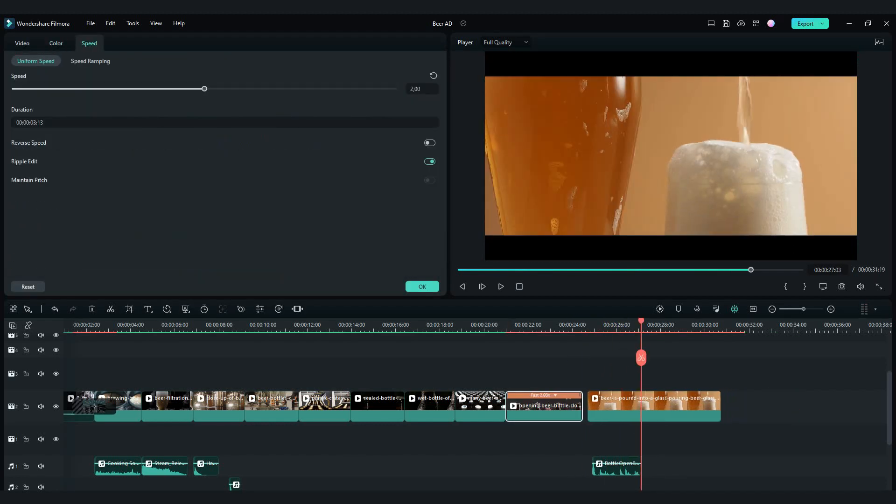
{"action": "left_click_drag", "start_coordinate": [620, 465], "coordinate": [581, 465]}
- Trim the end of the sped-up bottle-opening clip to about 00:00:24 and butt the beer-is-poured clip against it
{"action": "left_click", "coordinate": [580, 325]}
{"action": "left_click_drag", "start_coordinate": [513, 407], "coordinate": [530, 406]}
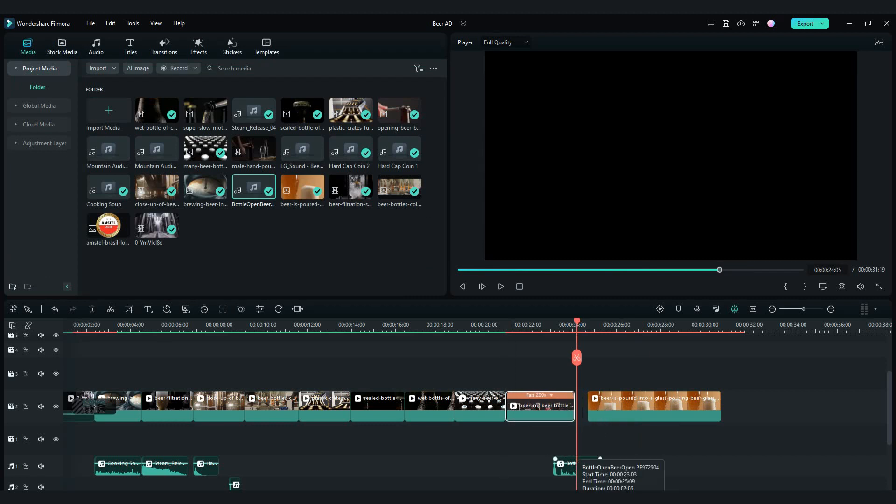
{"action": "left_click_drag", "start_coordinate": [607, 407], "coordinate": [594, 407]}
{"action": "left_click", "coordinate": [509, 439]}
{"action": "key", "text": "space"}
{"action": "key", "text": "space"}
- Trim the BottleOpenBeer sound to end with the bottle-opening clip and play the section
{"action": "left_click_drag", "start_coordinate": [597, 466], "coordinate": [575, 466]}
{"action": "left_click", "coordinate": [549, 439]}
{"action": "key", "text": "space"}
{"action": "key", "text": "space"}
- Add the LG_Sound beer pouring audio to audio track 1 at the start of the beer-is-poured clip and preview it
{"action": "left_click", "coordinate": [600, 439]}
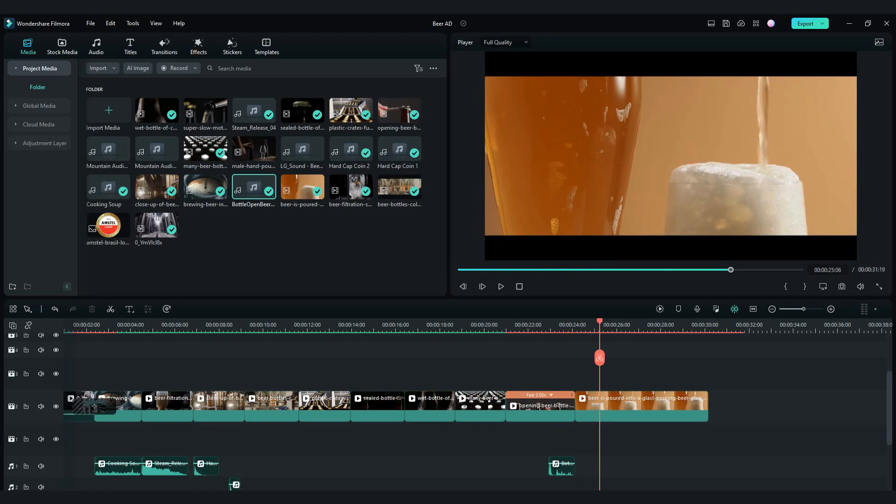
{"action": "left_click_drag", "start_coordinate": [303, 149], "coordinate": [579, 466]}
{"action": "left_click", "coordinate": [575, 326]}
{"action": "key", "text": "space"}
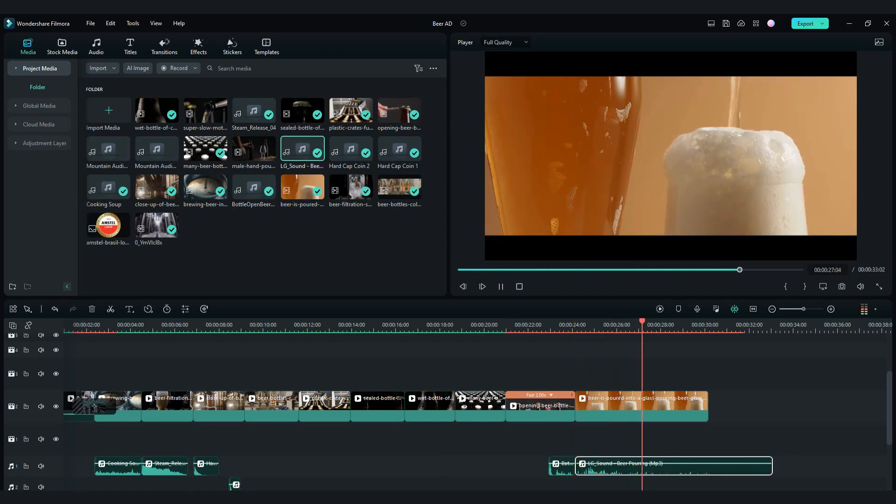
{"action": "left_click", "coordinate": [549, 325]}
{"action": "key", "text": "space"}
- Insert a shortened super-slow-motion clip between the bottle-opening and beer-is-poured clips, closing the gap after it
{"action": "left_click_drag", "start_coordinate": [642, 405], "coordinate": [766, 406]}
{"action": "left_click_drag", "start_coordinate": [206, 111], "coordinate": [578, 374]}
{"action": "left_click_drag", "start_coordinate": [800, 373], "coordinate": [470, 374]}
{"action": "key", "text": "space"}
{"action": "left_click_drag", "start_coordinate": [578, 406], "coordinate": [522, 406]}
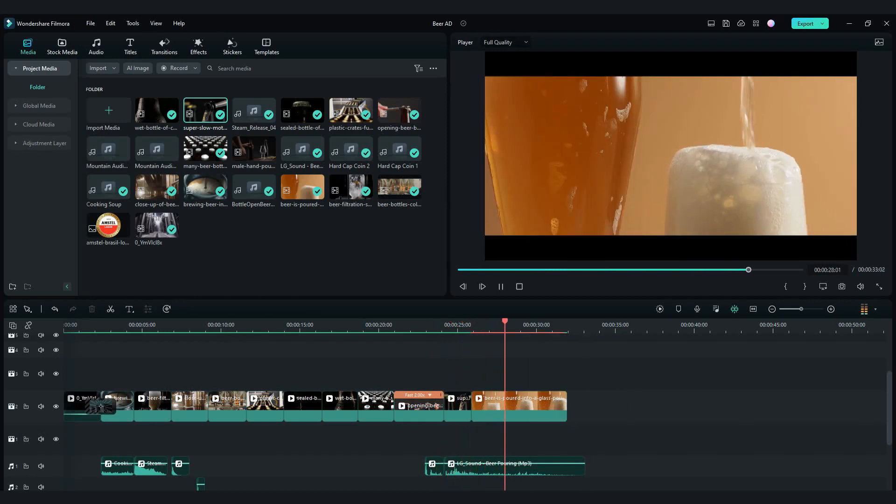
{"action": "key", "text": "space"}
- Trim the LG_Sound beer pouring audio to end with the final video clip and play the ending
{"action": "left_click_drag", "start_coordinate": [584, 466], "coordinate": [567, 467]}
{"action": "key", "text": "space"}
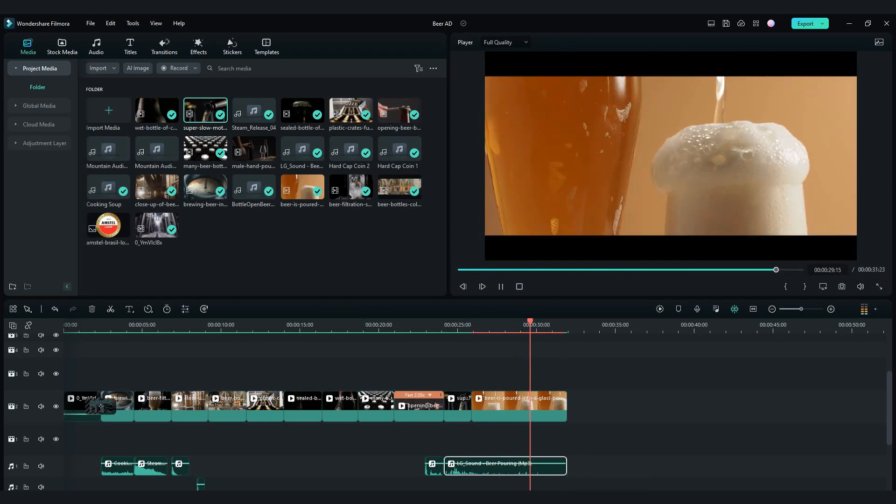
{"action": "key", "text": "space"}
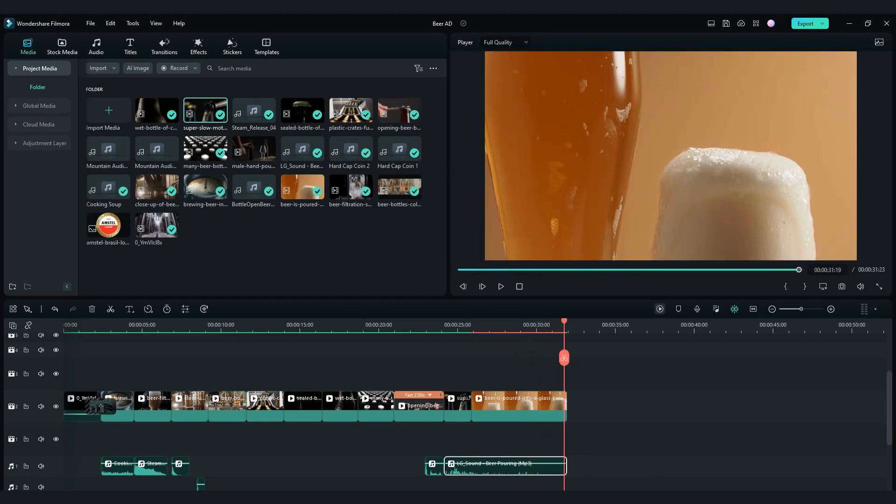
- Render the timeline preview and play back the pouring section
{"action": "left_click", "coordinate": [660, 309]}
{"action": "left_click_drag", "start_coordinate": [564, 322], "coordinate": [450, 322]}
{"action": "key", "text": "space"}
{"action": "scroll", "coordinate": [467, 410], "scroll_direction": "down", "scroll_amount": 3}
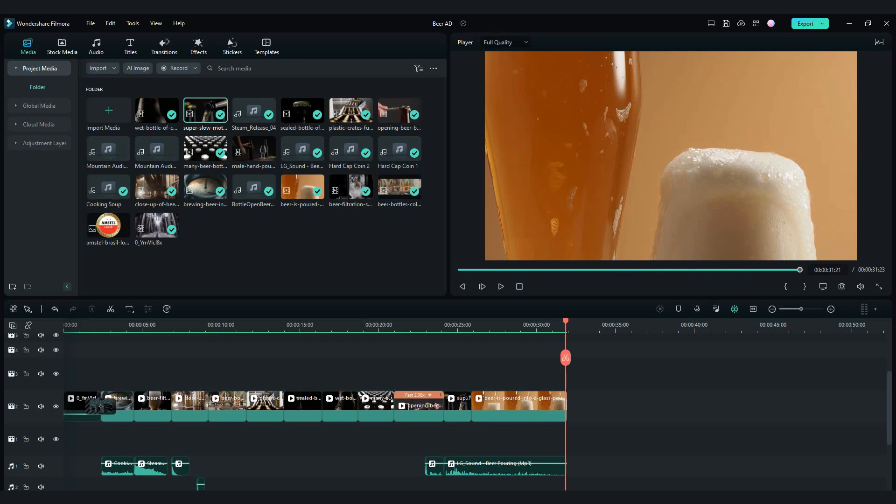
- Return the playhead to the start of the edit and search the music library for "beer run"
{"action": "left_click_drag", "start_coordinate": [566, 321], "coordinate": [64, 322]}
{"action": "scroll", "coordinate": [140, 401], "scroll_direction": "down", "scroll_amount": 1}
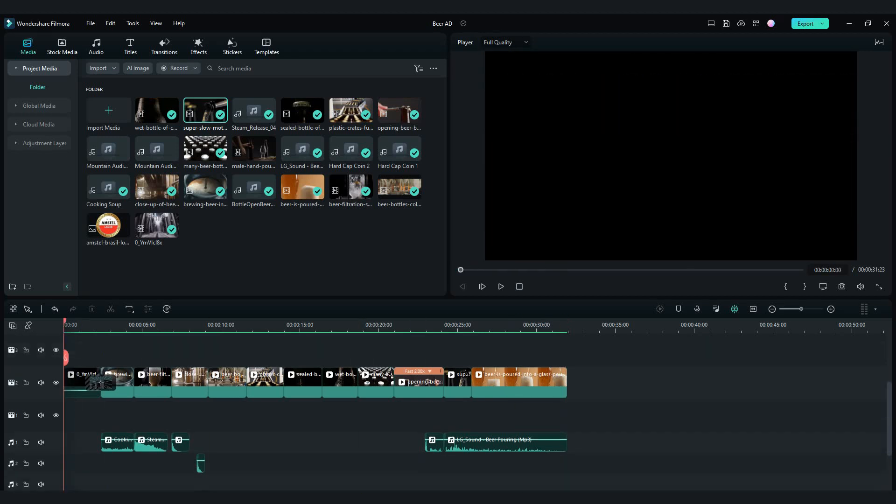
{"action": "left_click", "coordinate": [96, 46]}
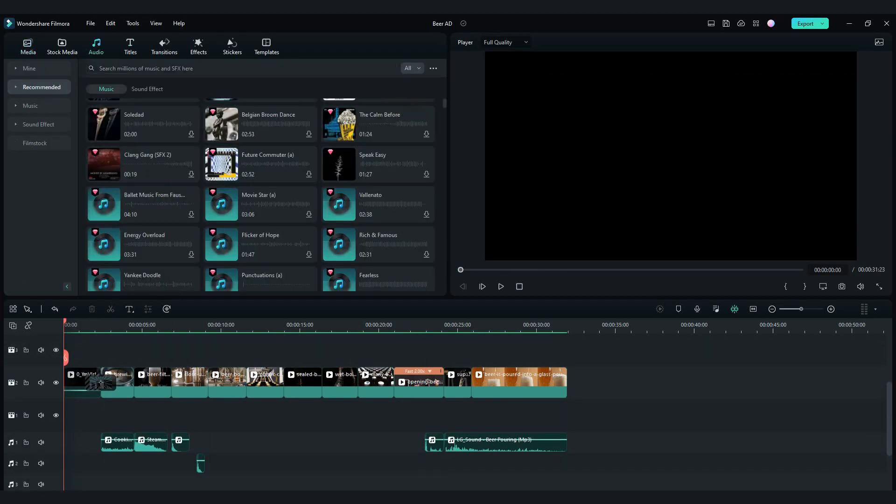
{"action": "scroll", "coordinate": [260, 187], "scroll_direction": "up", "scroll_amount": 4}
{"action": "left_click", "coordinate": [187, 68]}
{"action": "type", "text": "beer run"}
{"action": "key", "text": "Return"}
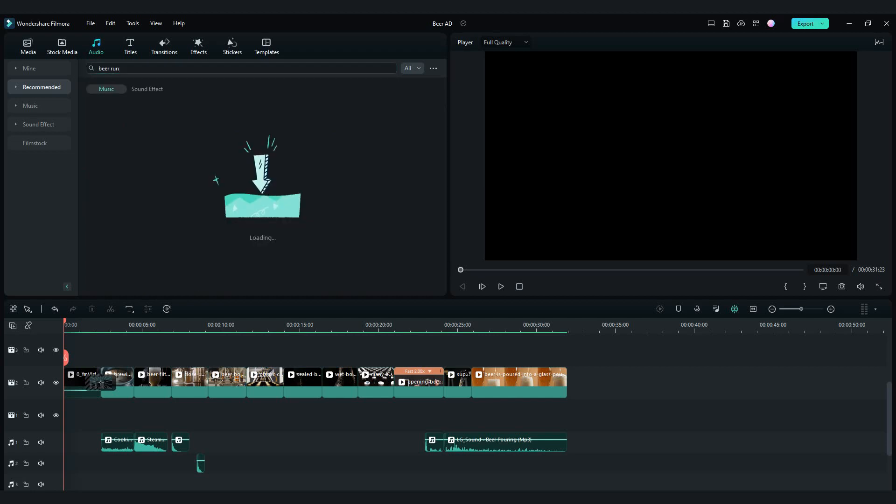
- Audition the Beer Run tracks and add the 01:46 version at the start of audio track 3
{"action": "left_click", "coordinate": [104, 121]}
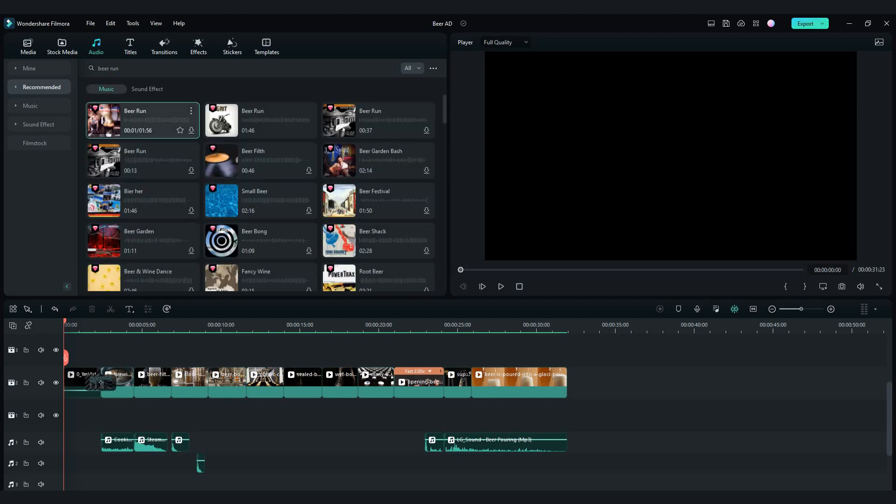
{"action": "left_click", "coordinate": [104, 160]}
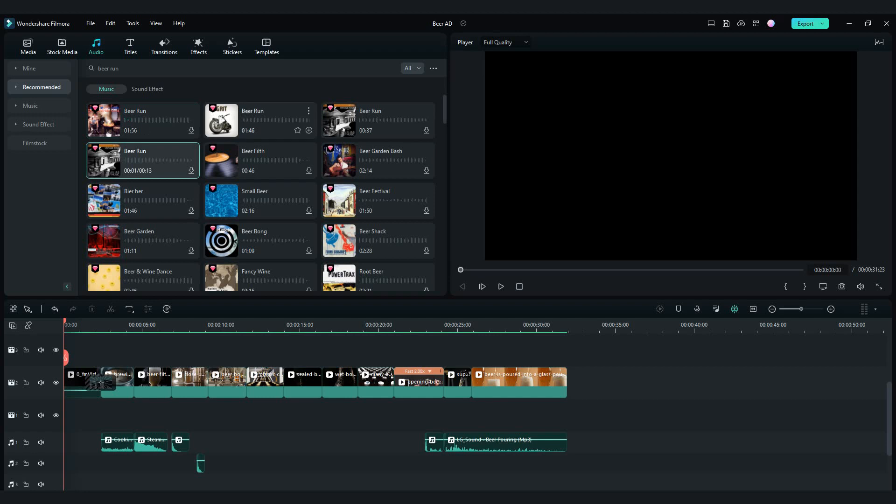
{"action": "left_click", "coordinate": [221, 120]}
{"action": "left_click", "coordinate": [308, 130]}
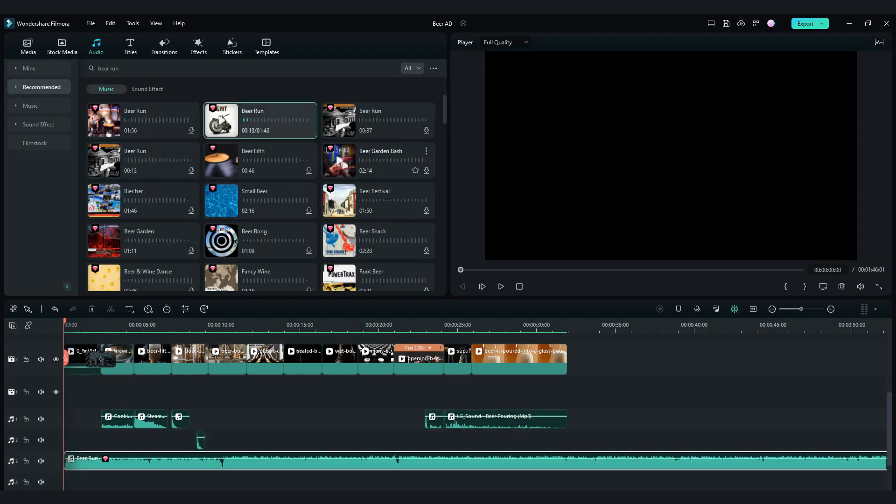
- Shorten the Beer Run music with the Audio Stretch tool so it ends with the final video clip
{"action": "key", "text": "shift+z"}
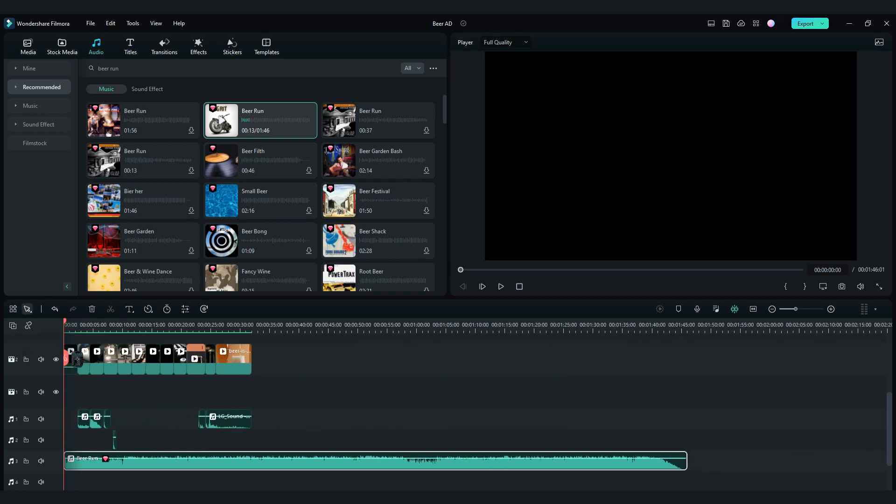
{"action": "left_click", "coordinate": [27, 309]}
{"action": "left_click", "coordinate": [52, 326]}
{"action": "left_click", "coordinate": [27, 309]}
{"action": "left_click", "coordinate": [52, 358]}
{"action": "left_click_drag", "start_coordinate": [679, 460], "coordinate": [251, 461]}
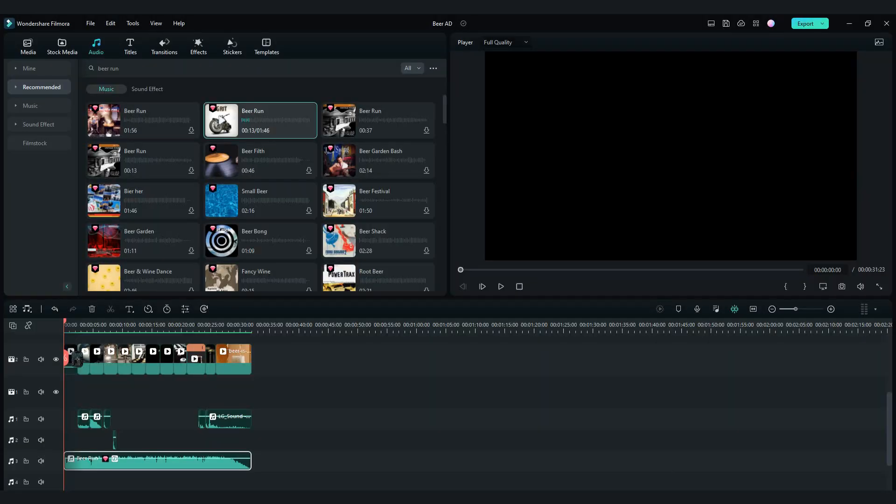
{"action": "left_click", "coordinate": [51, 327]}
- Play back the edit from the start to check the Beer Run music against the clips and sound effects
{"action": "scroll", "coordinate": [269, 407], "scroll_direction": "up", "scroll_amount": 4}
{"action": "key", "text": "space"}
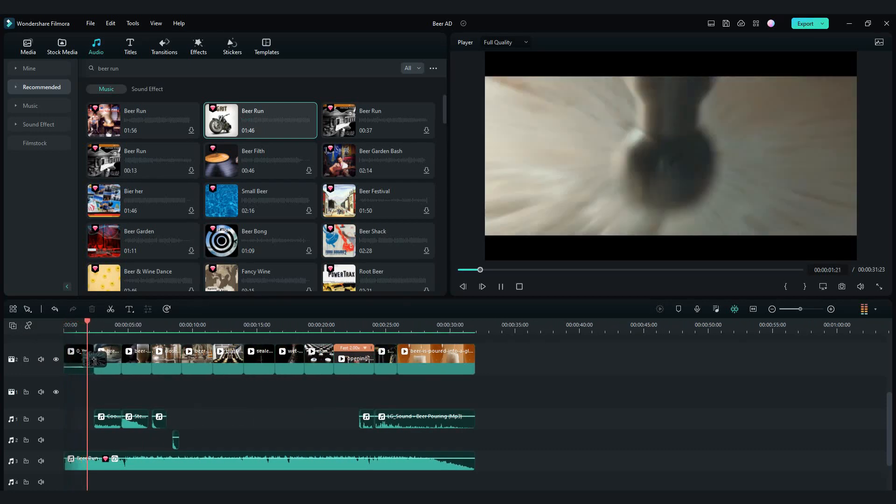
{"action": "key", "text": "space"}
{"action": "key", "text": "space"}
{"action": "key", "text": "space"}
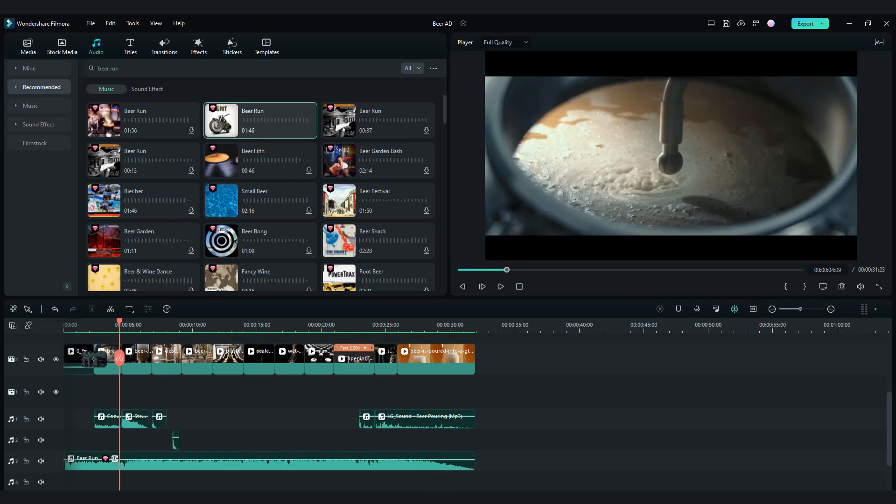
{"action": "left_click", "coordinate": [79, 326]}
{"action": "key", "text": "space"}
{"action": "key", "text": "space"}
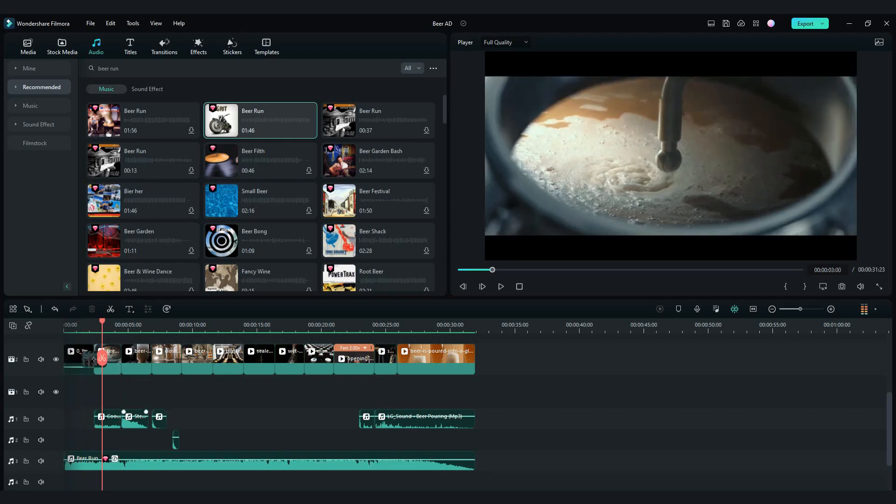
{"action": "left_click", "coordinate": [84, 326]}
{"action": "key", "text": "space"}
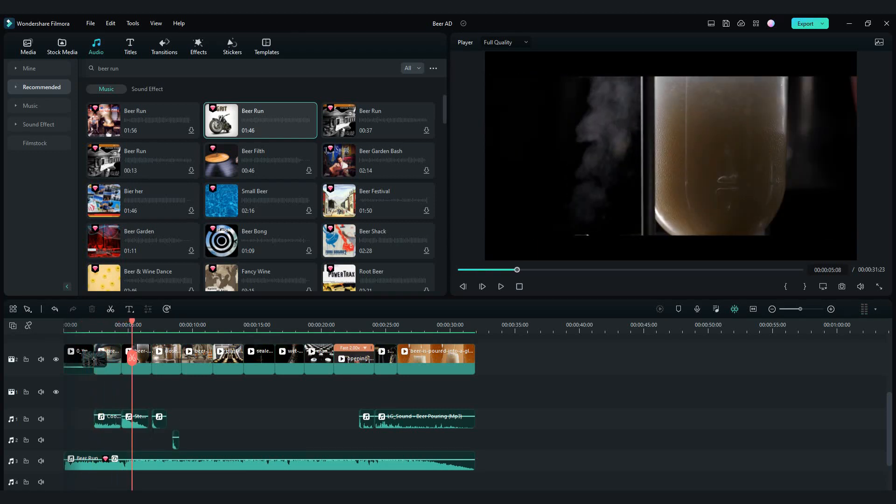
{"action": "left_click", "coordinate": [83, 327]}
{"action": "key", "text": "space"}
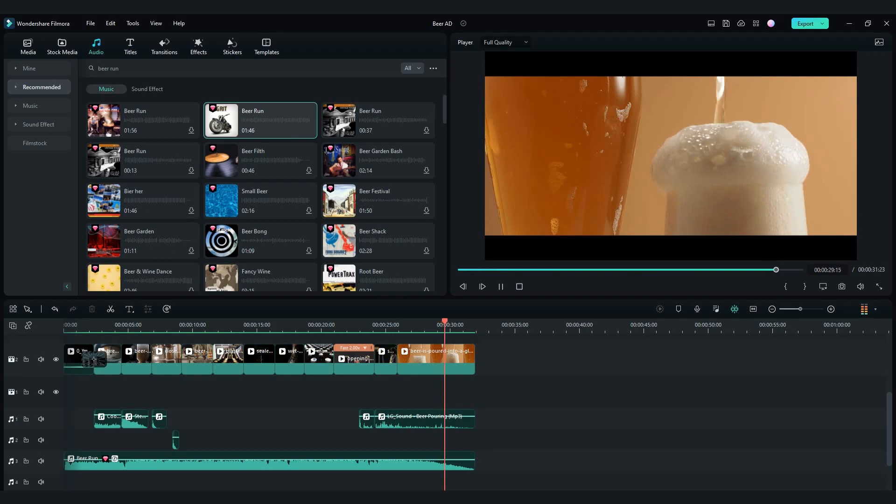
- Search the templates for "Marvel portal 3" and add the Marvel Portal 3 template after the final video clip
{"action": "left_click", "coordinate": [266, 46]}
{"action": "left_click", "coordinate": [255, 69]}
{"action": "type", "text": "Ma"}
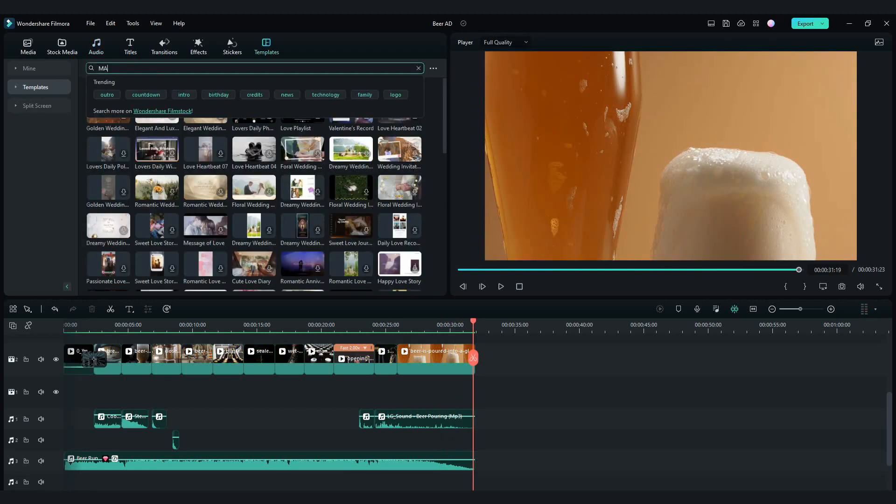
{"action": "type", "text": "rvel p"}
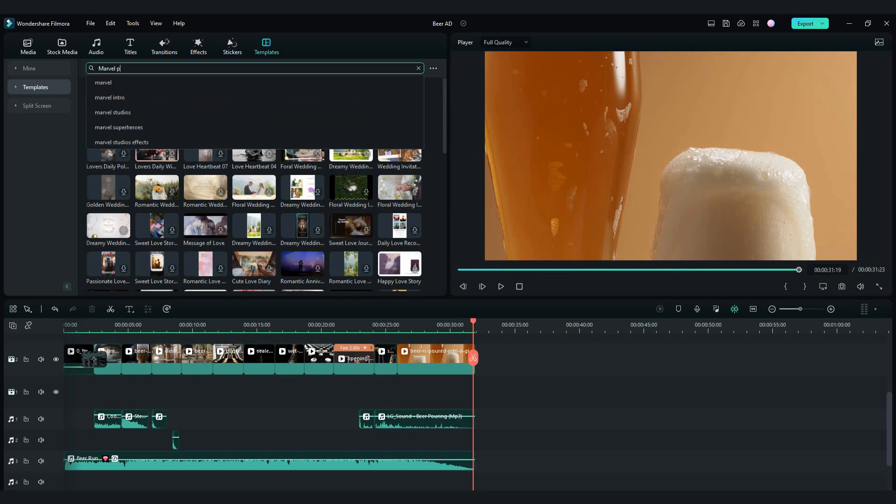
{"action": "type", "text": "ortal 3"}
{"action": "key", "text": "Return"}
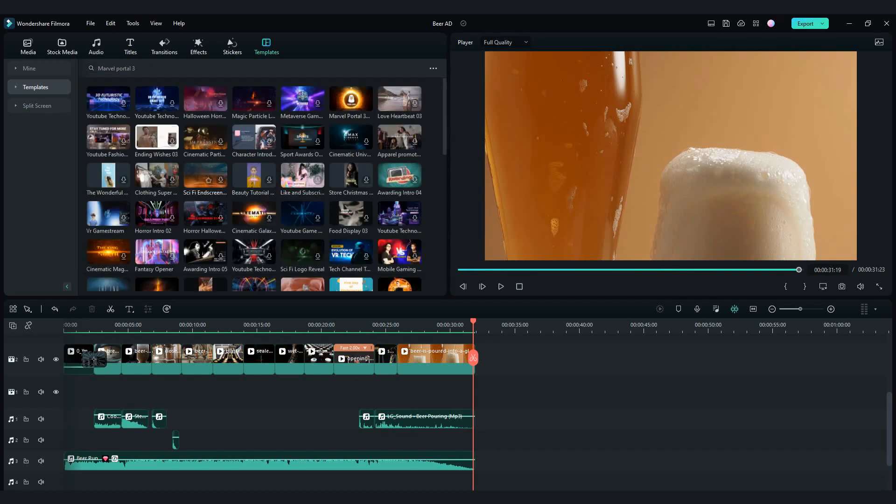
{"action": "left_click_drag", "start_coordinate": [351, 98], "coordinate": [481, 395]}
- Delete the template's Superheroes Cinematic Pack Element 01 and Horror Background Pack Element 04 clips
{"action": "left_click", "coordinate": [509, 366]}
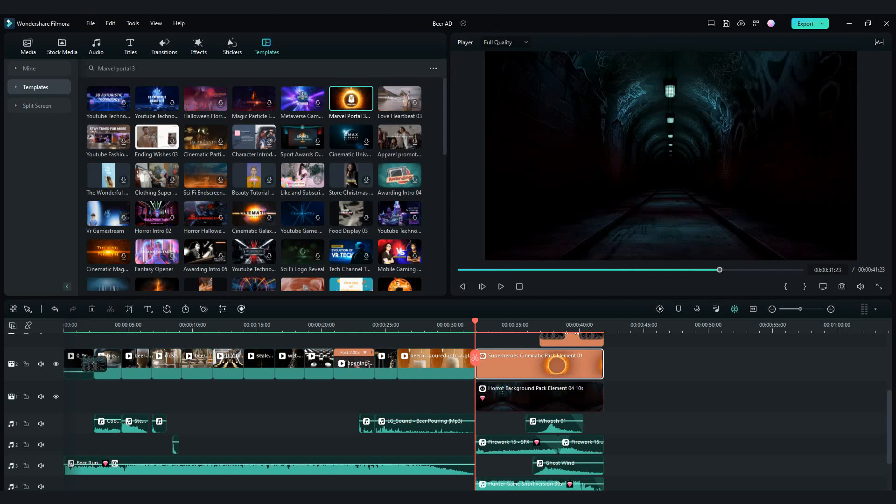
{"action": "key", "text": "Delete"}
{"action": "left_click", "coordinate": [509, 397]}
{"action": "key", "text": "Delete"}
- Trim the start of the Auto Enhance effect to match the logo clip and remove the template's Ghost Wind and music audio
{"action": "scroll", "coordinate": [503, 392], "scroll_direction": "up", "scroll_amount": 4}
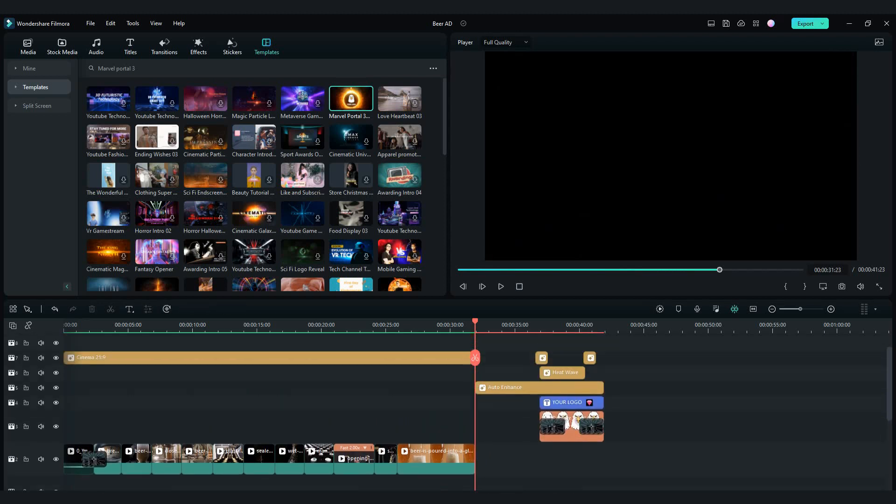
{"action": "left_click_drag", "start_coordinate": [477, 388], "coordinate": [517, 387]}
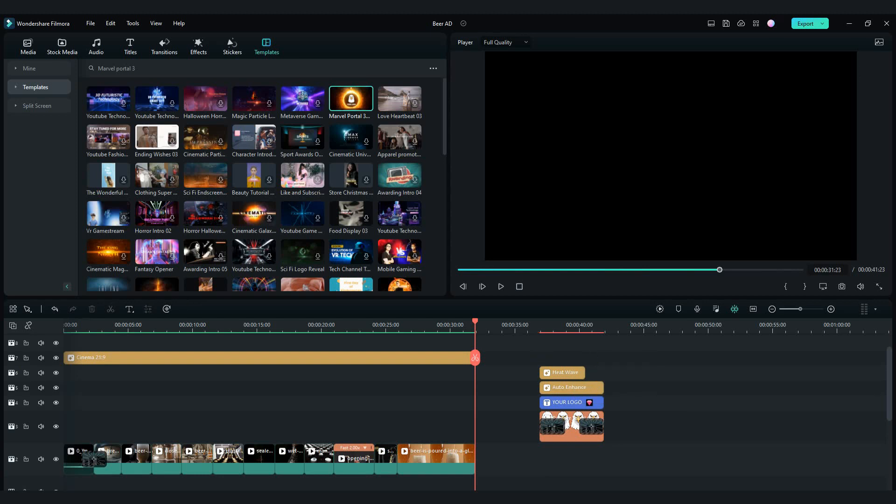
{"action": "scroll", "coordinate": [448, 410], "scroll_direction": "down", "scroll_amount": 4}
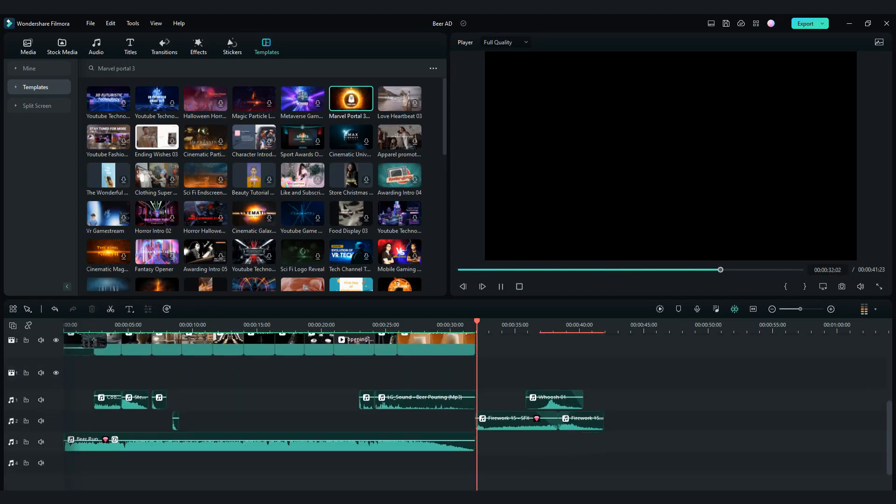
{"action": "scroll", "coordinate": [448, 411], "scroll_direction": "up", "scroll_amount": 4}
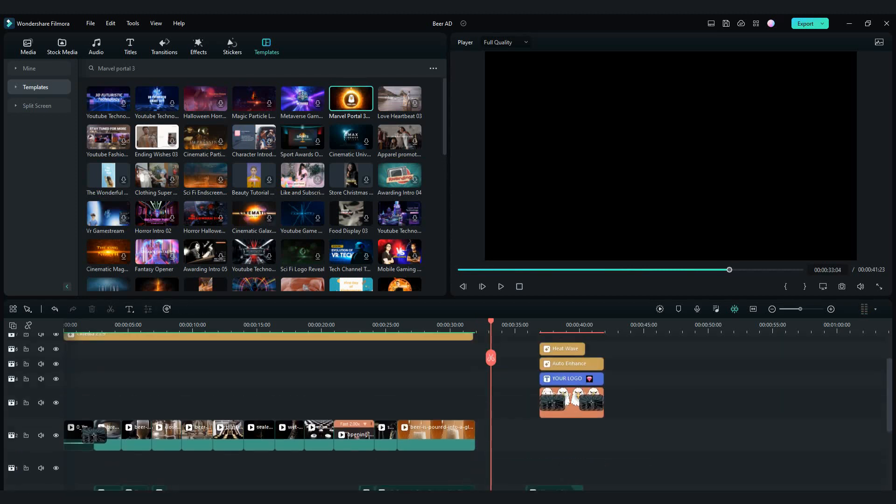
- Move the logo, title and effects over the end of the final beer clip, with Whoosh 01 beneath them on audio track 2
{"action": "left_click_drag", "start_coordinate": [572, 387], "coordinate": [460, 387]}
{"action": "left_click_drag", "start_coordinate": [428, 400], "coordinate": [428, 400]}
{"action": "scroll", "coordinate": [429, 401], "scroll_direction": "down", "scroll_amount": 1}
{"action": "scroll", "coordinate": [428, 400], "scroll_direction": "up", "scroll_amount": 1}
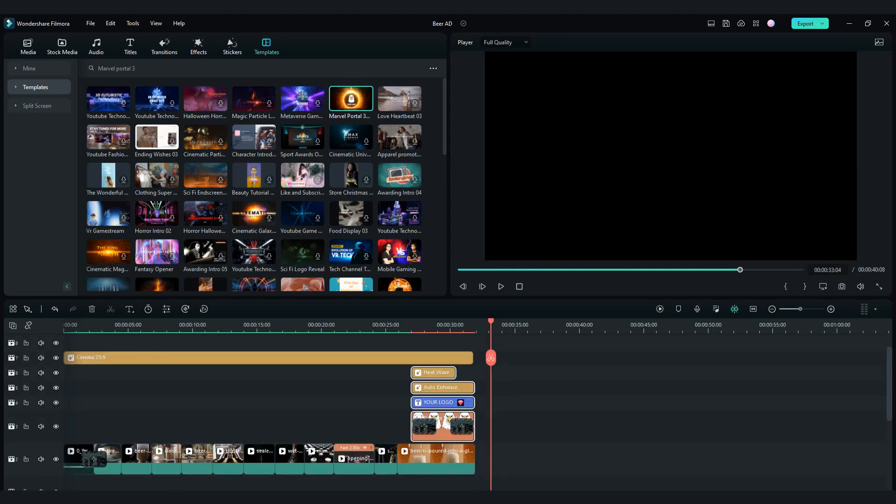
{"action": "scroll", "coordinate": [428, 400], "scroll_direction": "down", "scroll_amount": 1}
{"action": "scroll", "coordinate": [555, 455], "scroll_direction": "down", "scroll_amount": 1}
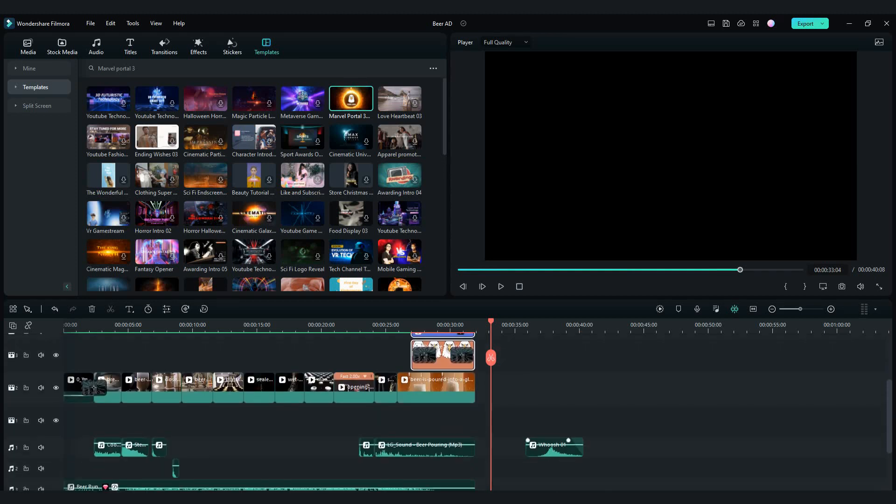
{"action": "left_click_drag", "start_coordinate": [475, 469], "coordinate": [475, 470]}
- Render the timeline preview and play back the logo section over the pouring clip
{"action": "left_click", "coordinate": [408, 325]}
{"action": "left_click", "coordinate": [660, 309]}
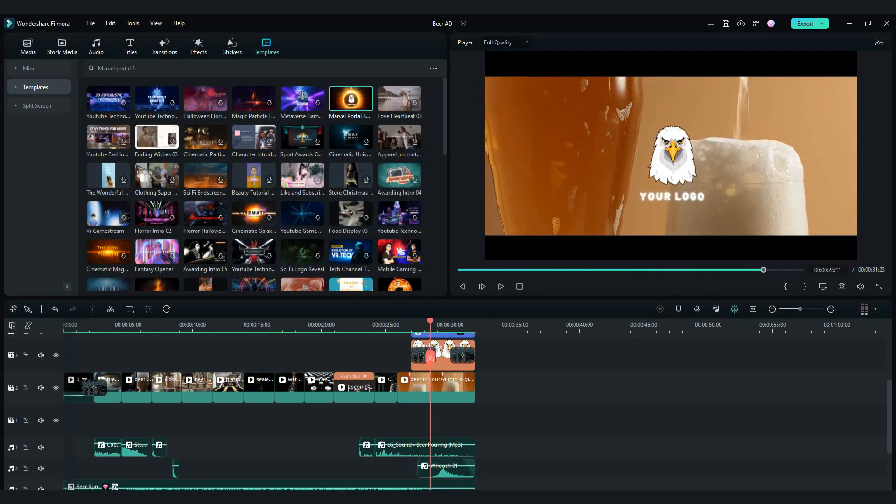
{"action": "scroll", "coordinate": [441, 388], "scroll_direction": "up", "scroll_amount": 2}
{"action": "key", "text": "space"}
- Delete the Heat Wave effect above the logo and replay the logo section
{"action": "scroll", "coordinate": [441, 388], "scroll_direction": "up", "scroll_amount": 1}
{"action": "left_click", "coordinate": [440, 372]}
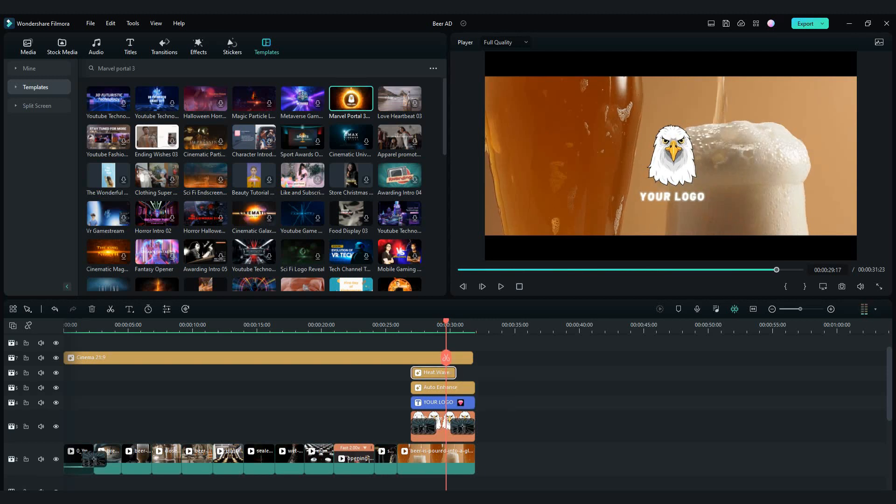
{"action": "left_click_drag", "start_coordinate": [447, 322], "coordinate": [395, 323]}
{"action": "key", "text": "space"}
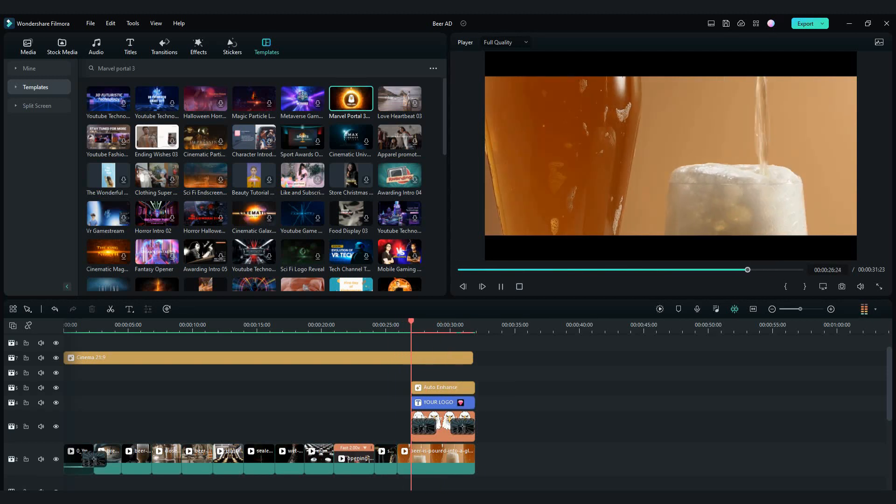
- Replace the placeholder eagle logo on video track 3 with the Amstel logo image, matching the title's start and length
{"action": "left_click", "coordinate": [28, 46]}
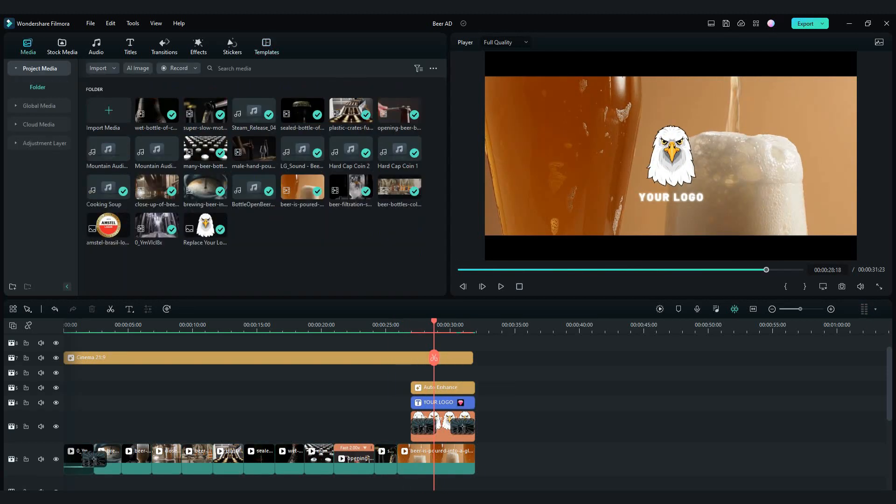
{"action": "key", "text": "Delete"}
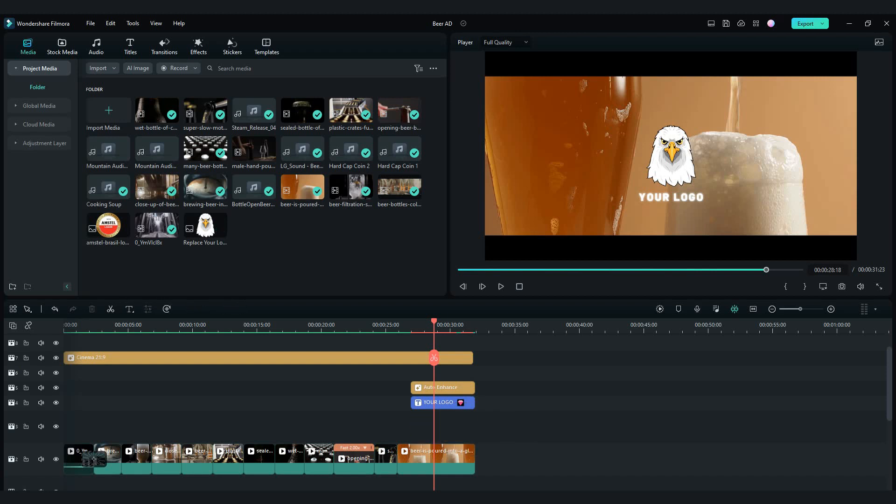
{"action": "left_click_drag", "start_coordinate": [418, 403], "coordinate": [412, 426]}
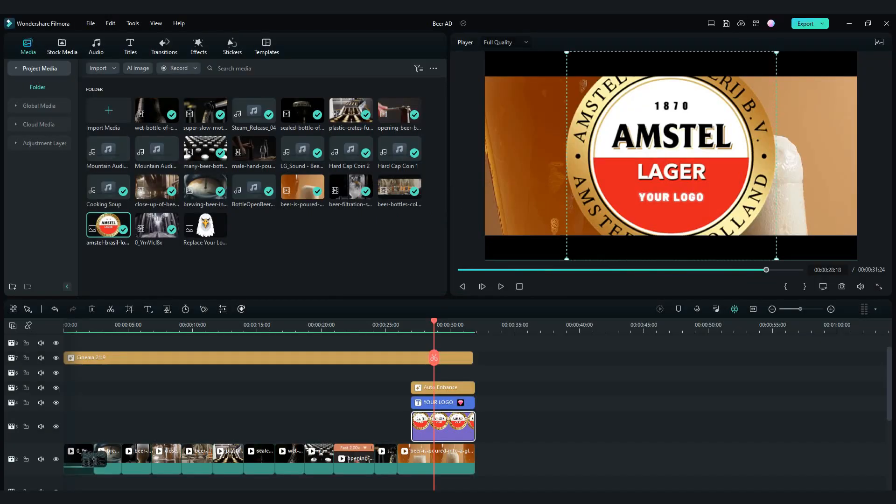
- Shrink the Amstel logo in the preview and centre it just above the YOUR LOGO title
{"action": "left_click_drag", "start_coordinate": [567, 259], "coordinate": [688, 140]}
{"action": "left_click_drag", "start_coordinate": [733, 95], "coordinate": [672, 140]}
{"action": "left_click_drag", "start_coordinate": [628, 184], "coordinate": [634, 178]}
{"action": "left_click_drag", "start_coordinate": [675, 137], "coordinate": [672, 144]}
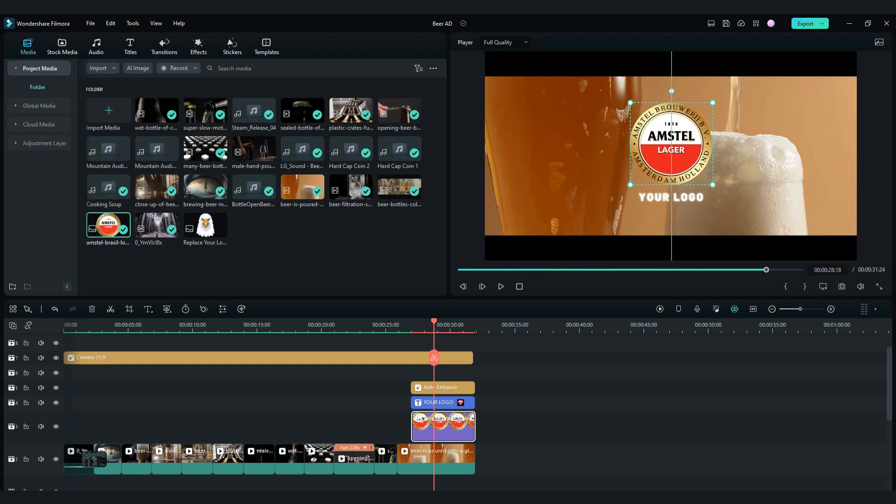
- Change the logo title text to "AMSTEL BEER" and render and play the logo section
{"action": "double_click", "coordinate": [672, 196]}
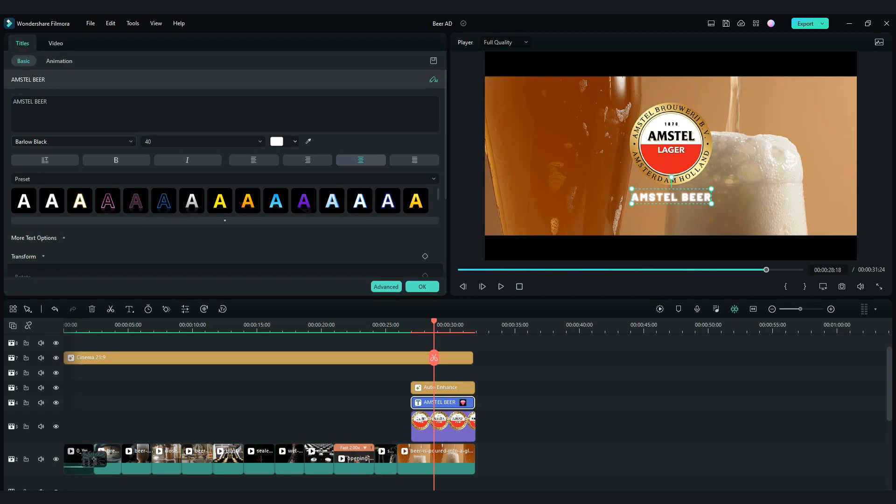
{"action": "left_click", "coordinate": [423, 286]}
{"action": "left_click_drag", "start_coordinate": [435, 322], "coordinate": [406, 321]}
{"action": "key", "text": "Return"}
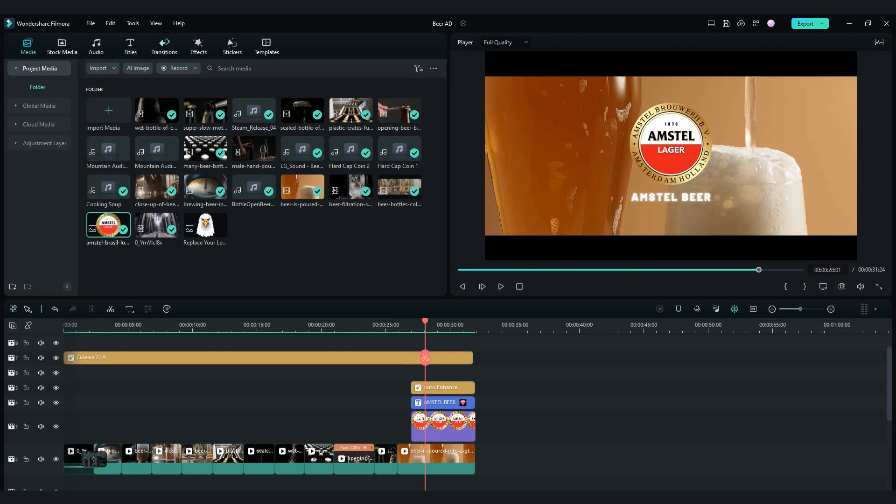
- Add the Warp Zoom 6 transition to the start of the Amstel logo clip and render the preview
{"action": "left_click", "coordinate": [164, 46]}
{"action": "left_click_drag", "start_coordinate": [108, 110], "coordinate": [461, 358]}
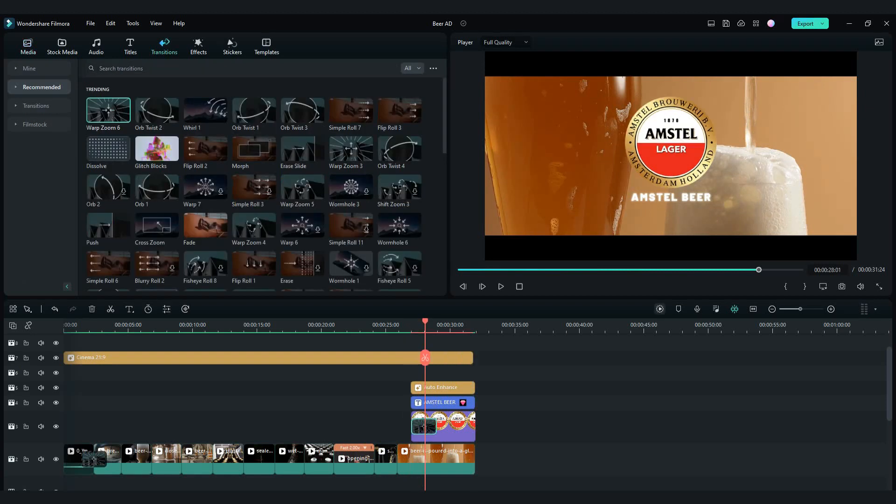
{"action": "key", "text": "Return"}
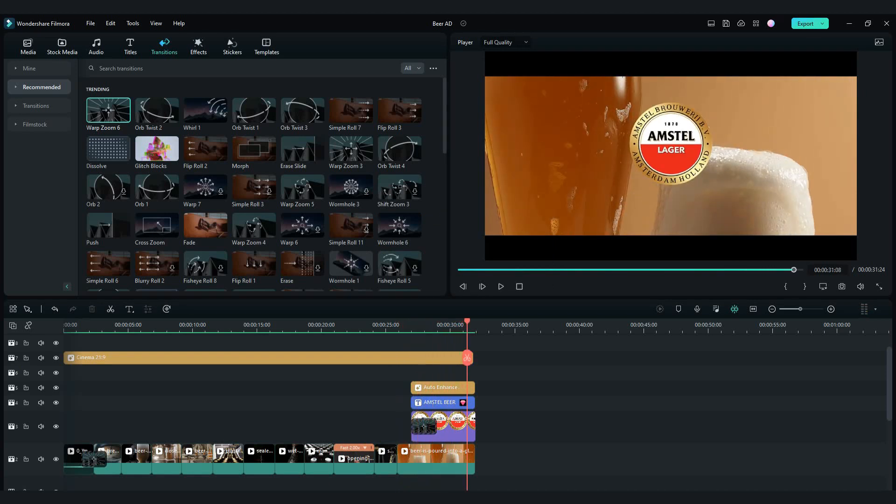
- Animate the Amstel logo's opacity to fade to 0% at its end and align the clip's end with the final video clip
{"action": "double_click", "coordinate": [450, 433]}
{"action": "scroll", "coordinate": [225, 177], "scroll_direction": "down", "scroll_amount": 4}
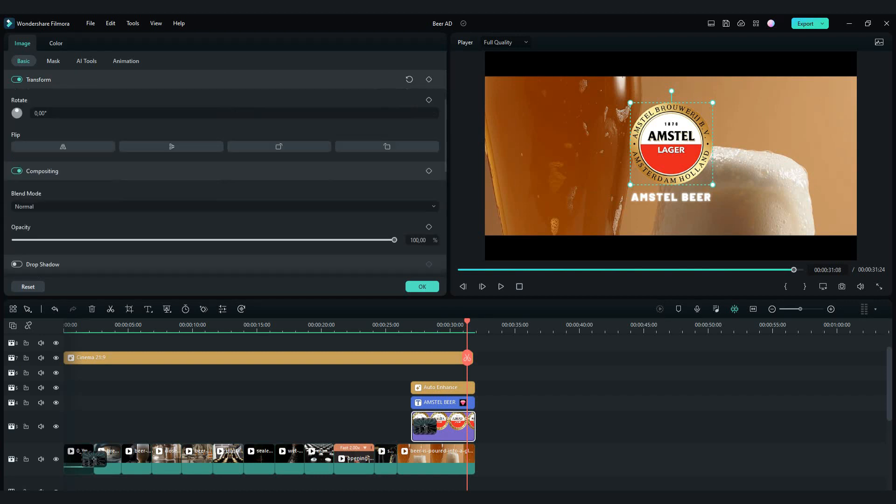
{"action": "mouse_move", "coordinate": [467, 321]}
{"action": "left_mouse_down"}
{"action": "mouse_move", "coordinate": [413, 322]}
{"action": "mouse_move", "coordinate": [473, 322]}
{"action": "left_mouse_up"}
{"action": "left_click_drag", "start_coordinate": [389, 212], "coordinate": [15, 212]}
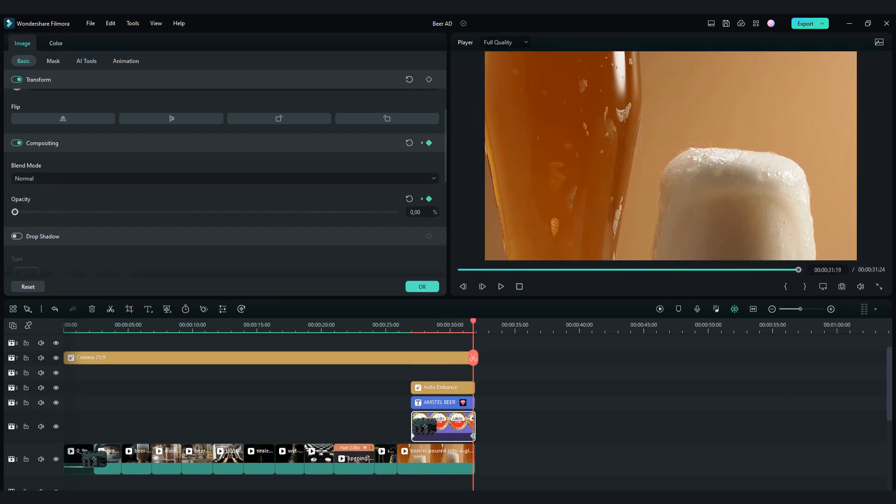
{"action": "left_click", "coordinate": [422, 287]}
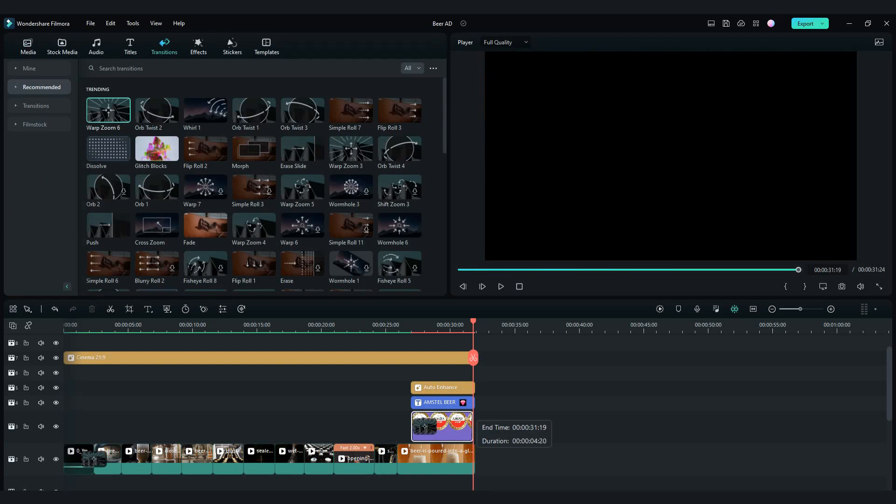
- Play back the logo section through to the end of the edit to check the logo fade
{"action": "left_click", "coordinate": [411, 326]}
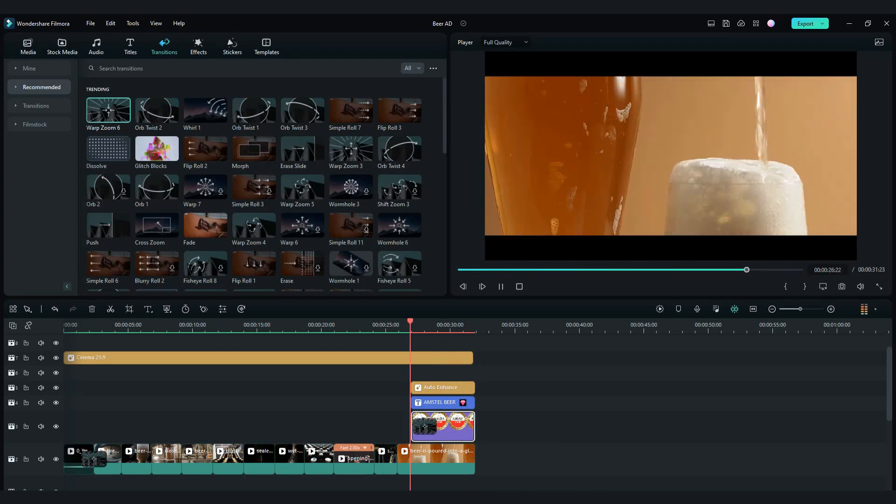
{"action": "key", "text": "space"}
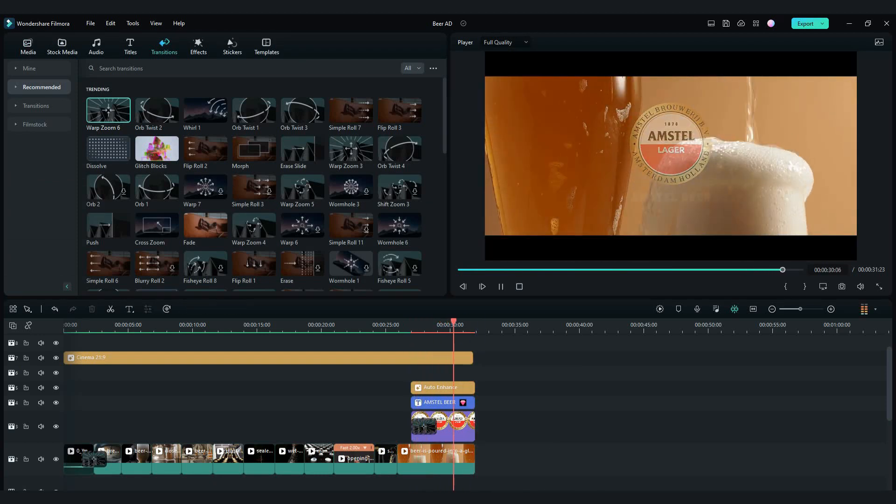
{"action": "scroll", "coordinate": [474, 412], "scroll_direction": "up", "scroll_amount": 1}
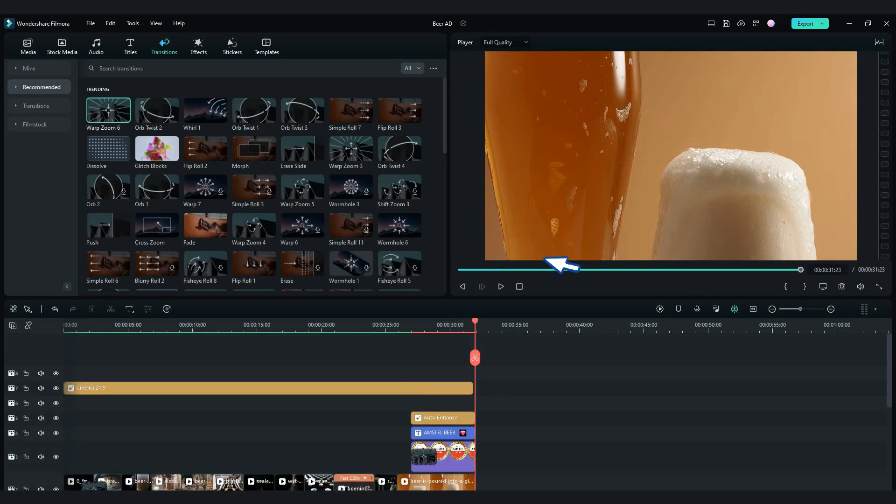